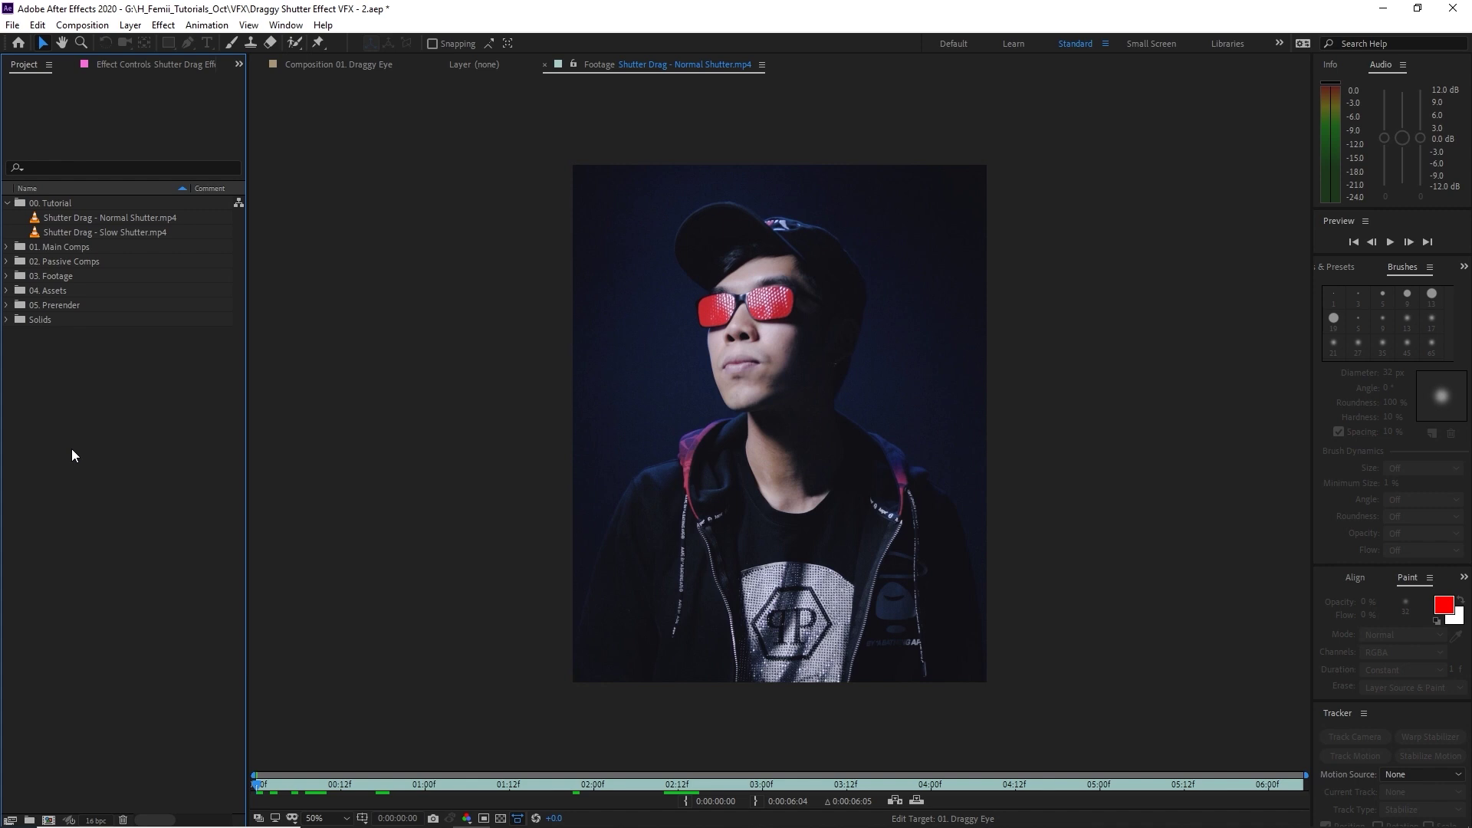
# - Scrub through the Normal Shutter.mp4 clip in the Footage viewer
pyautogui.click(126, 218)
pyautogui.click(426, 490)
pyautogui.moveTo(457, 786); pyautogui.dragTo(1019, 799)
# - Open Slow Shutter.mp4, zoom the Footage viewer to 50% and scrub through it
pyautogui.doubleClick(107, 232)
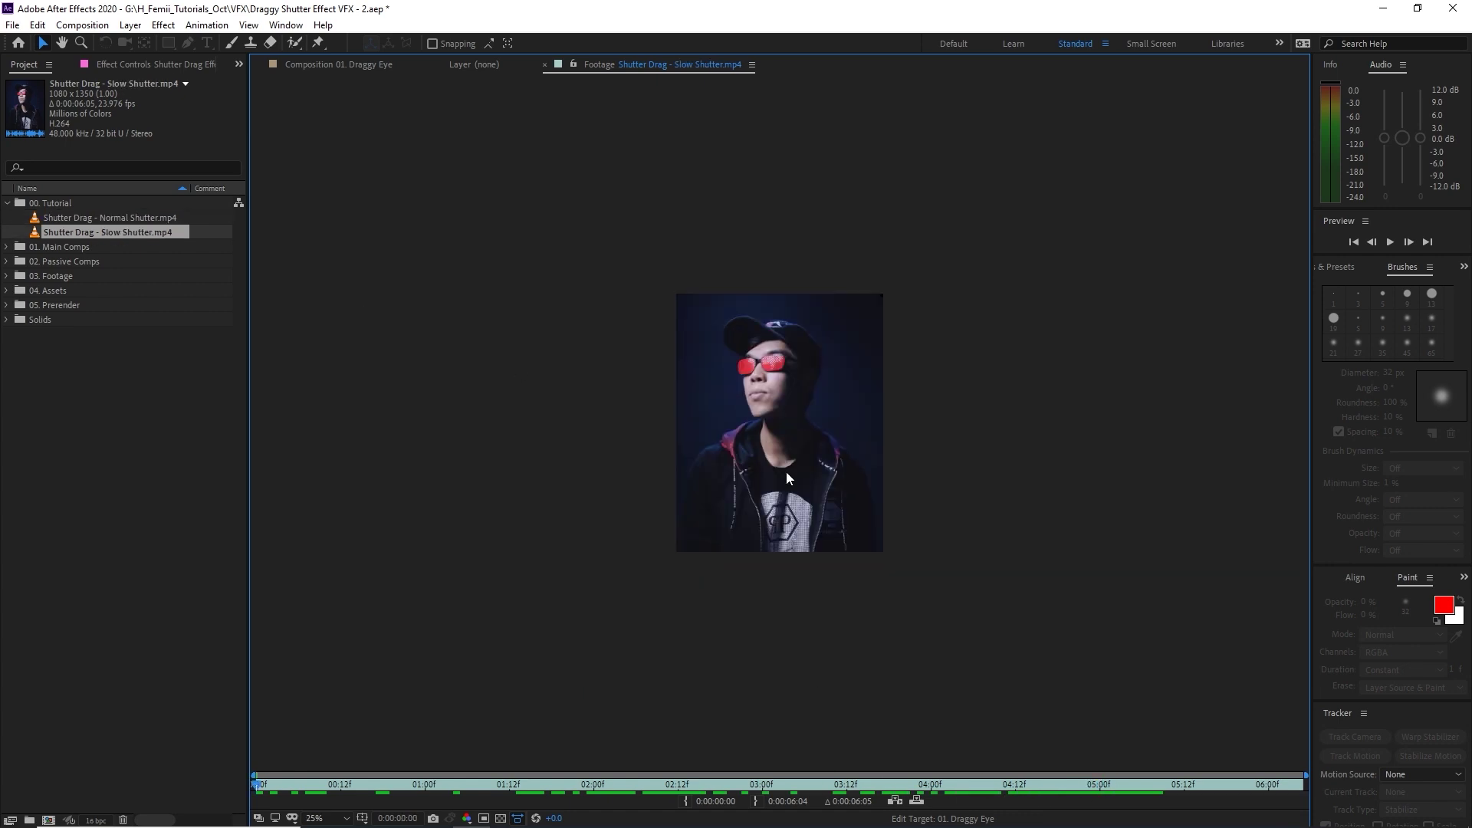
pyautogui.press('.')
pyautogui.moveTo(311, 795); pyautogui.dragTo(1073, 791)
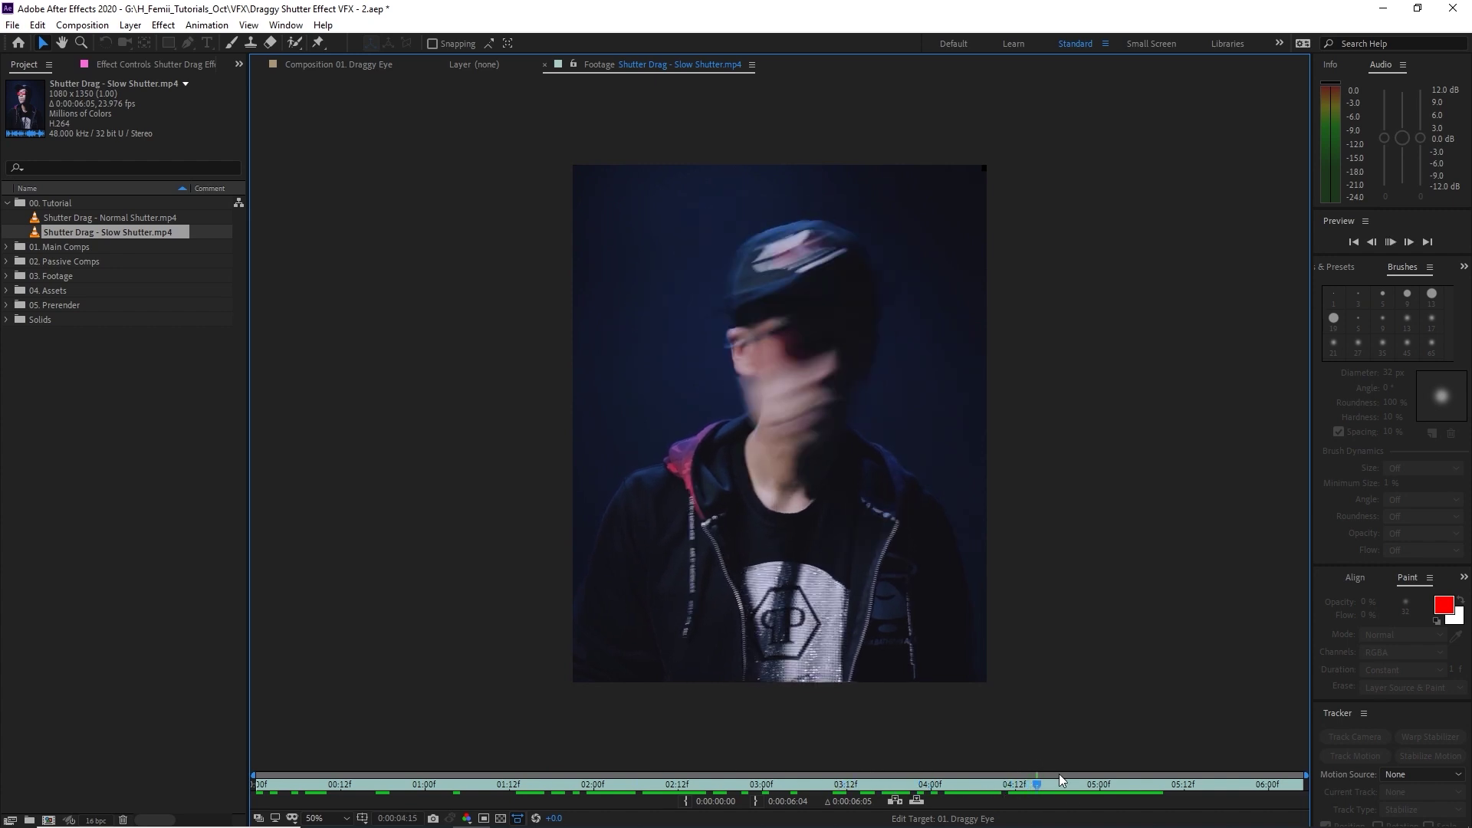
# - Create a new composition from Normal Shutter.mp4
pyautogui.click(168, 471)
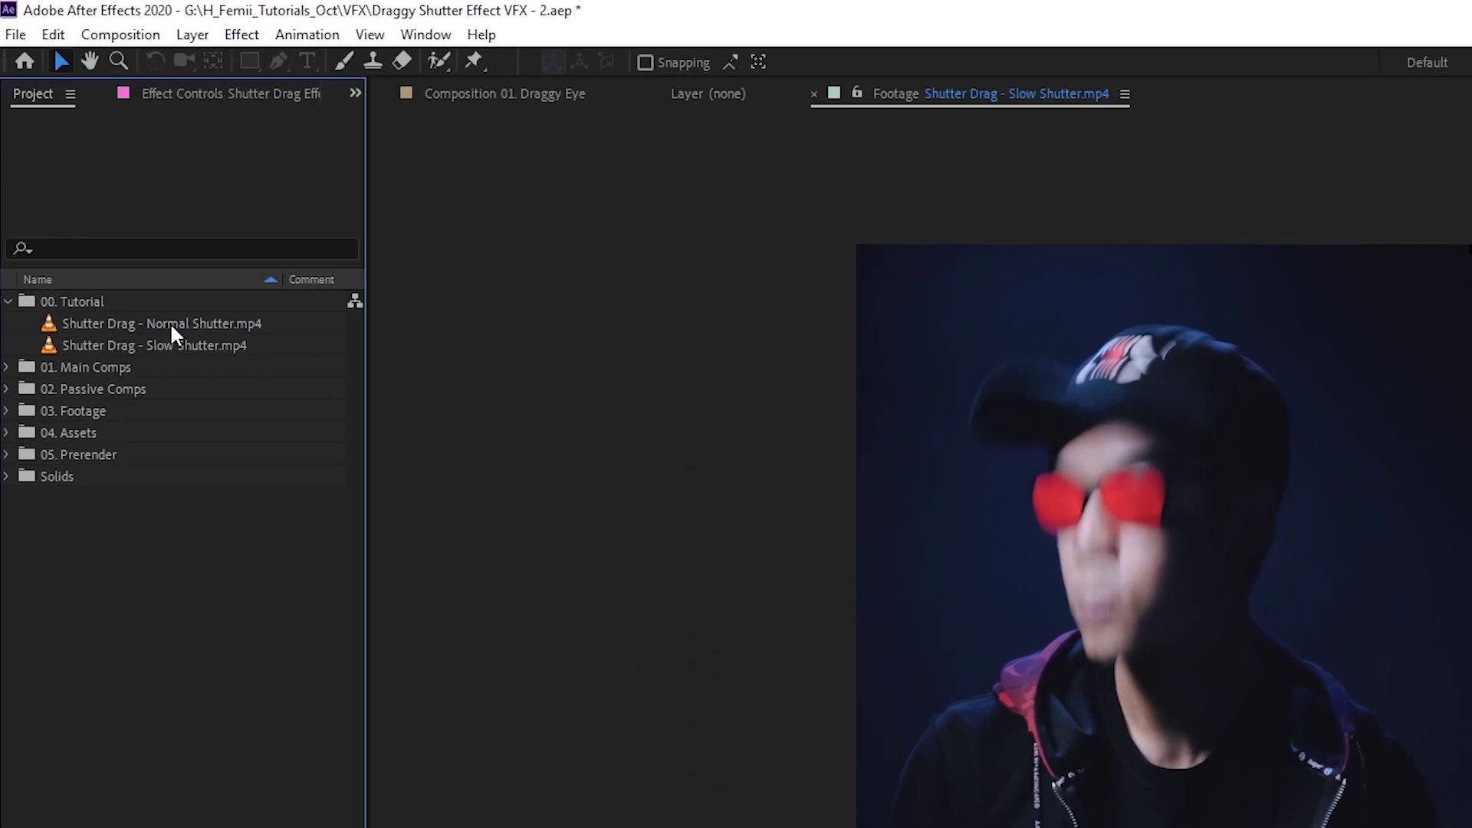
pyautogui.click(172, 321)
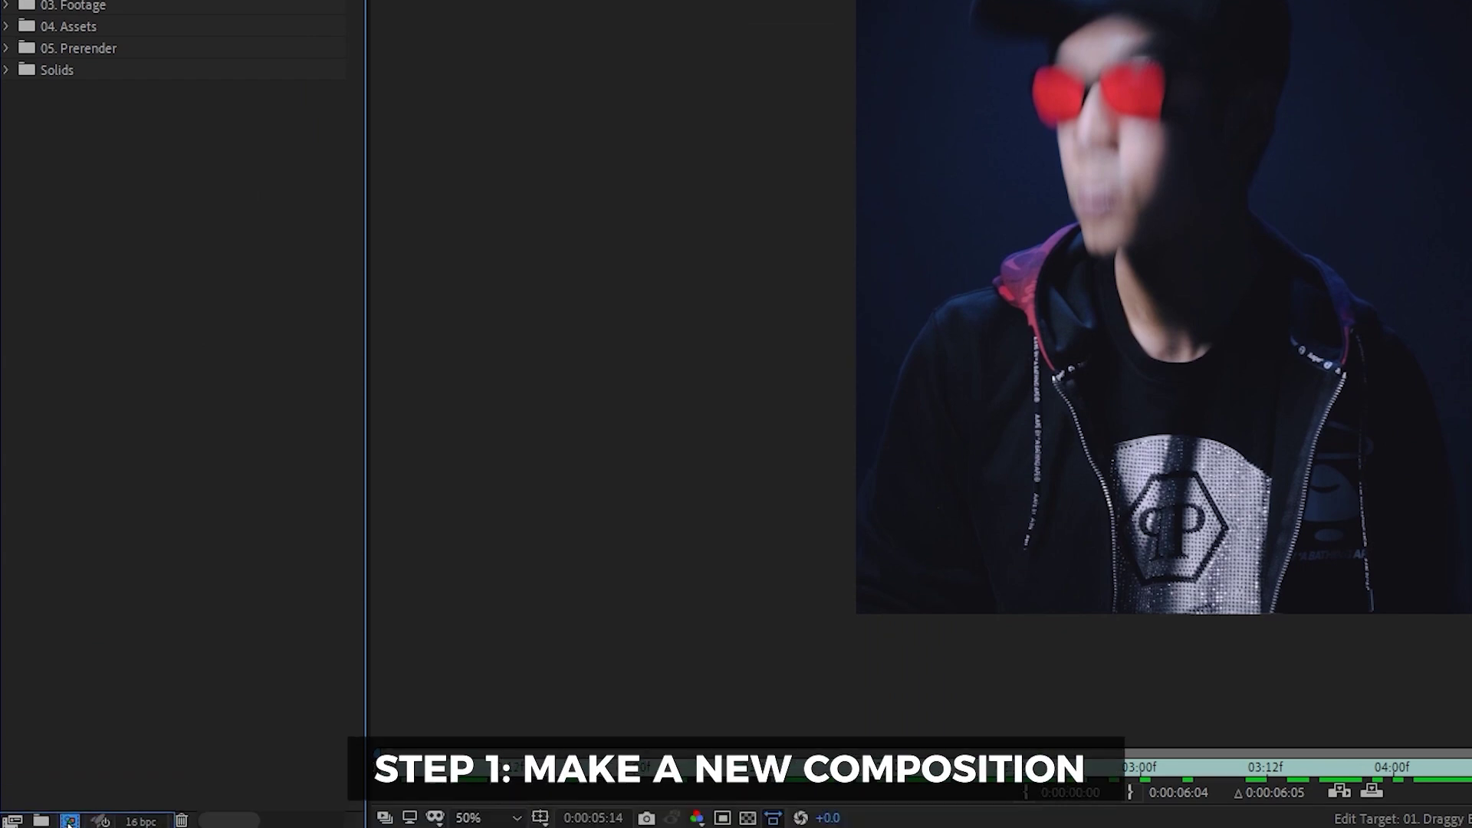
pyautogui.click(69, 821)
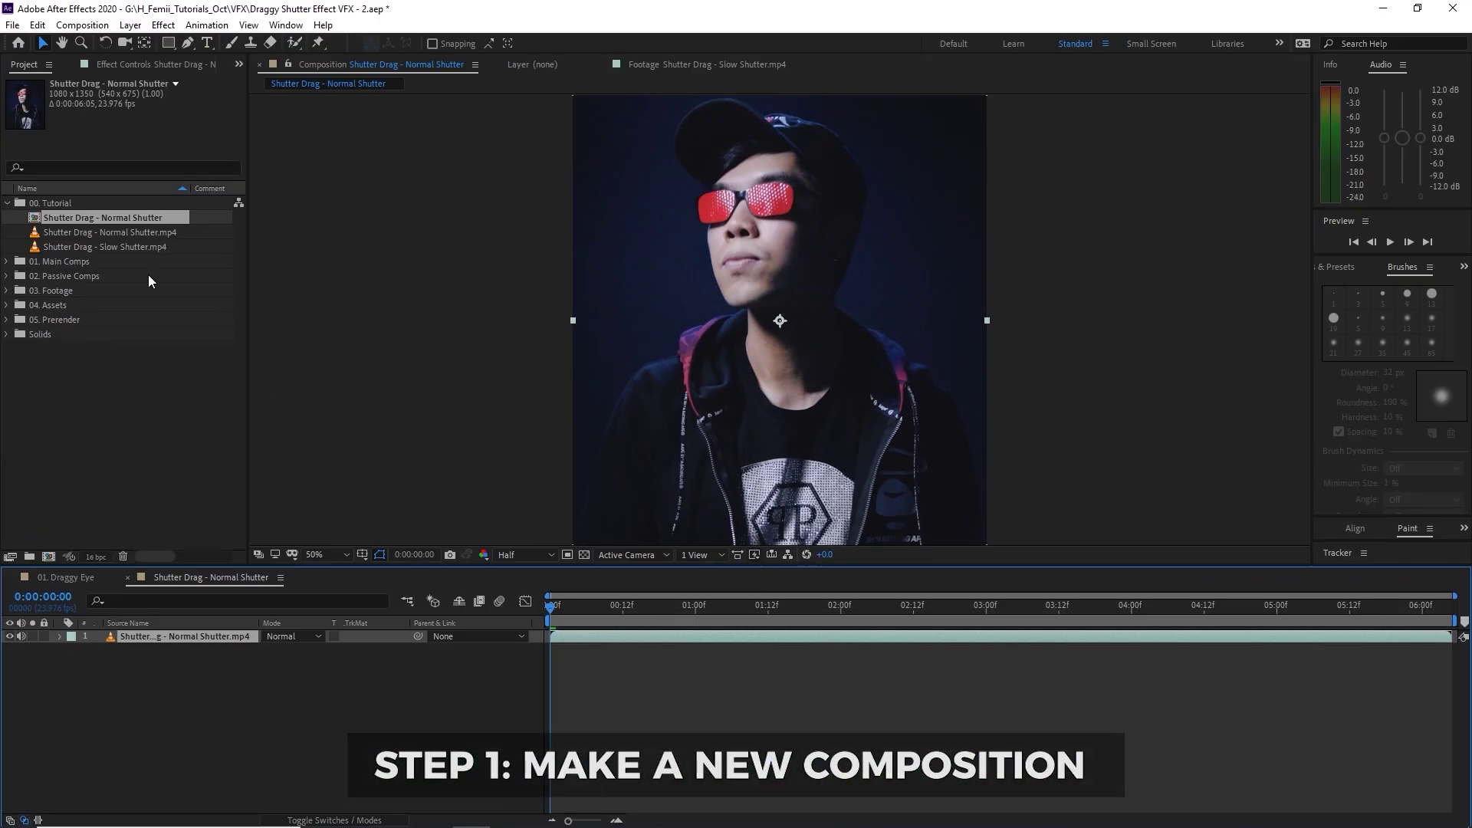
# - Rename the composition to '01. Shutter Drag Main Comp'
pyautogui.rightClick(80, 219)
pyautogui.click(145, 467)
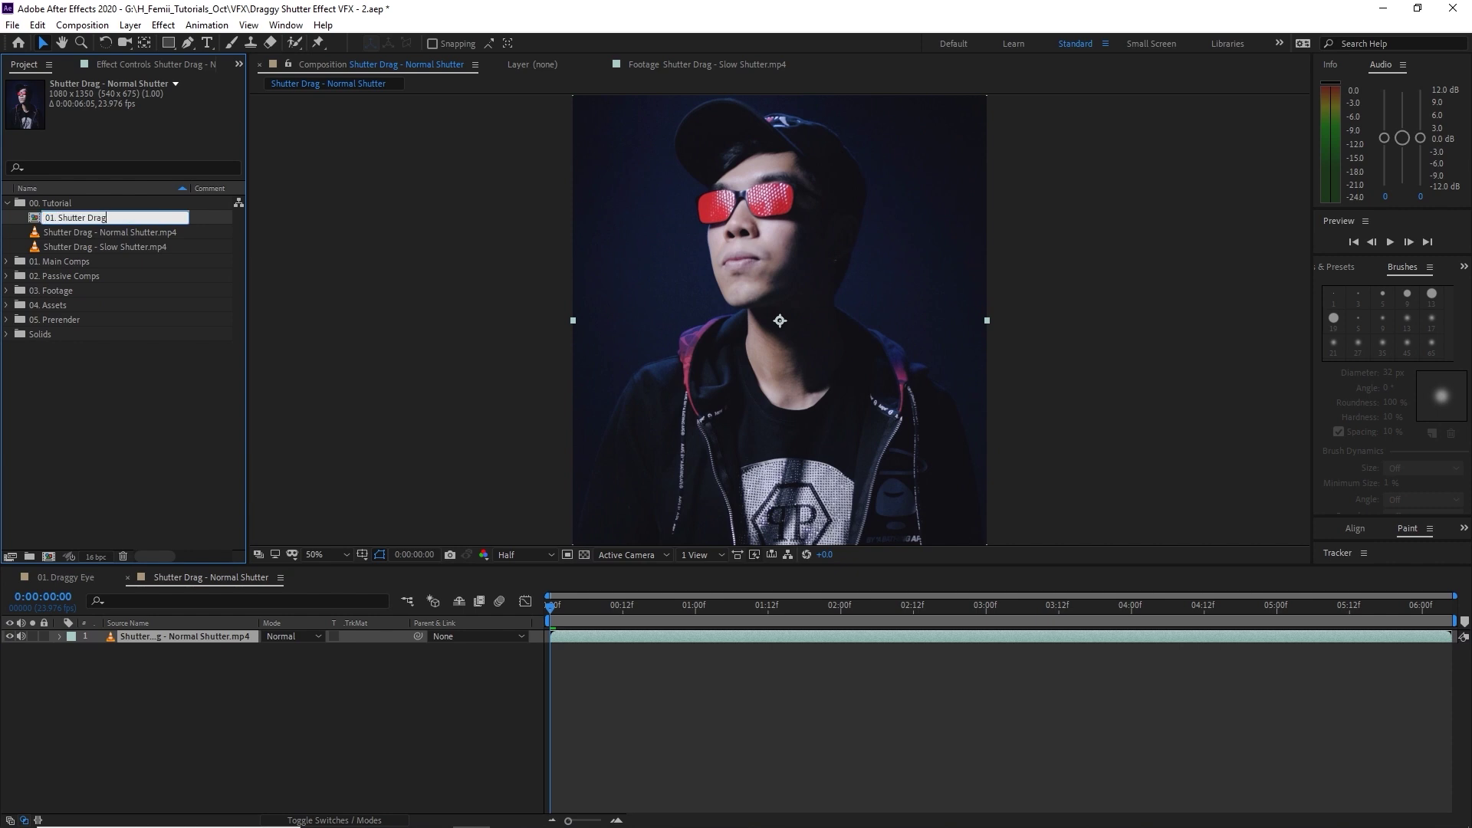
pyautogui.write('01. Shutter Drag Main Comp')
pyautogui.press('Return')
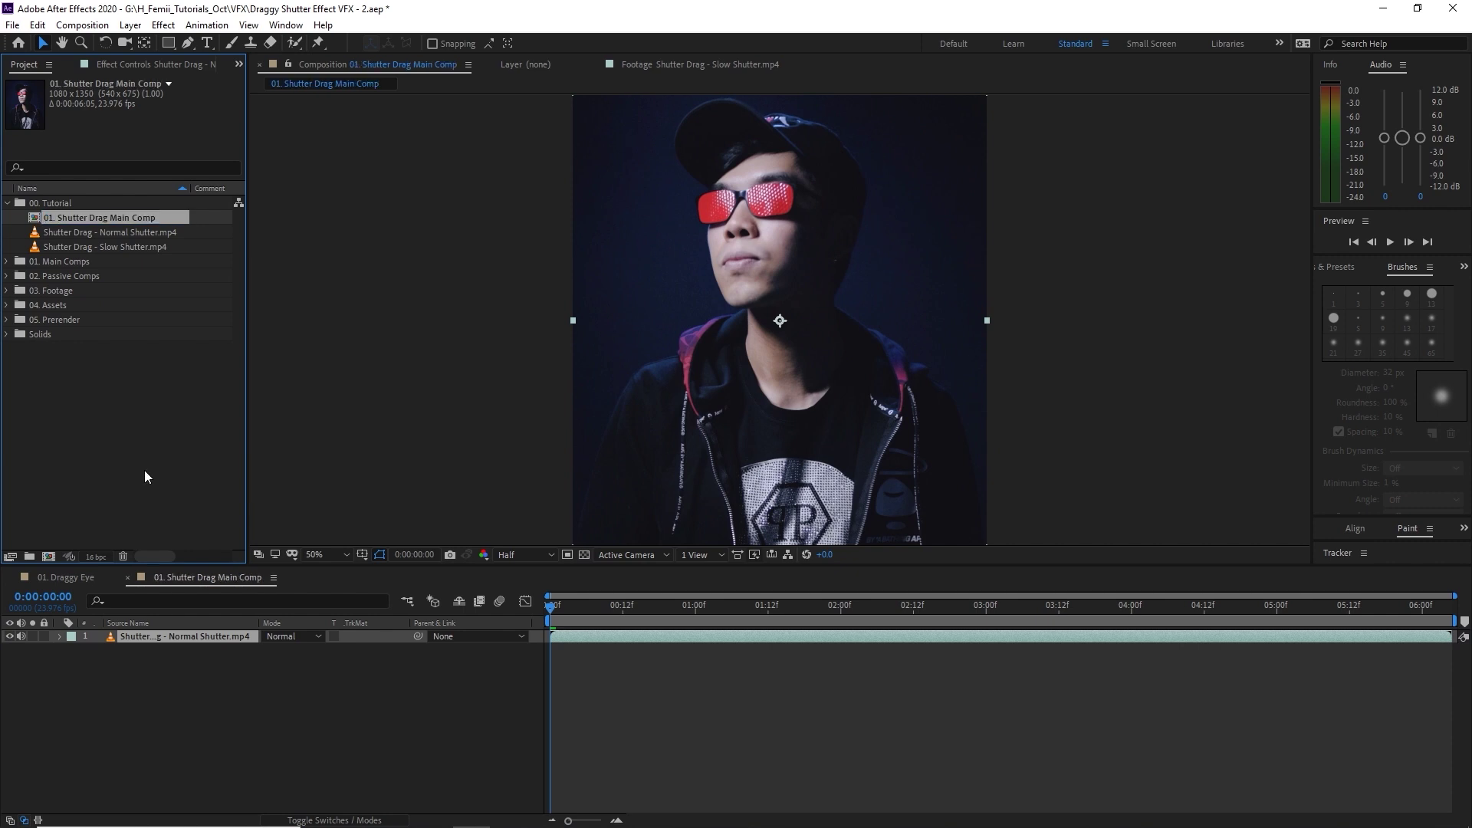
# - Add Slow Shutter.mp4 to the timeline as the top layer
pyautogui.click(145, 471)
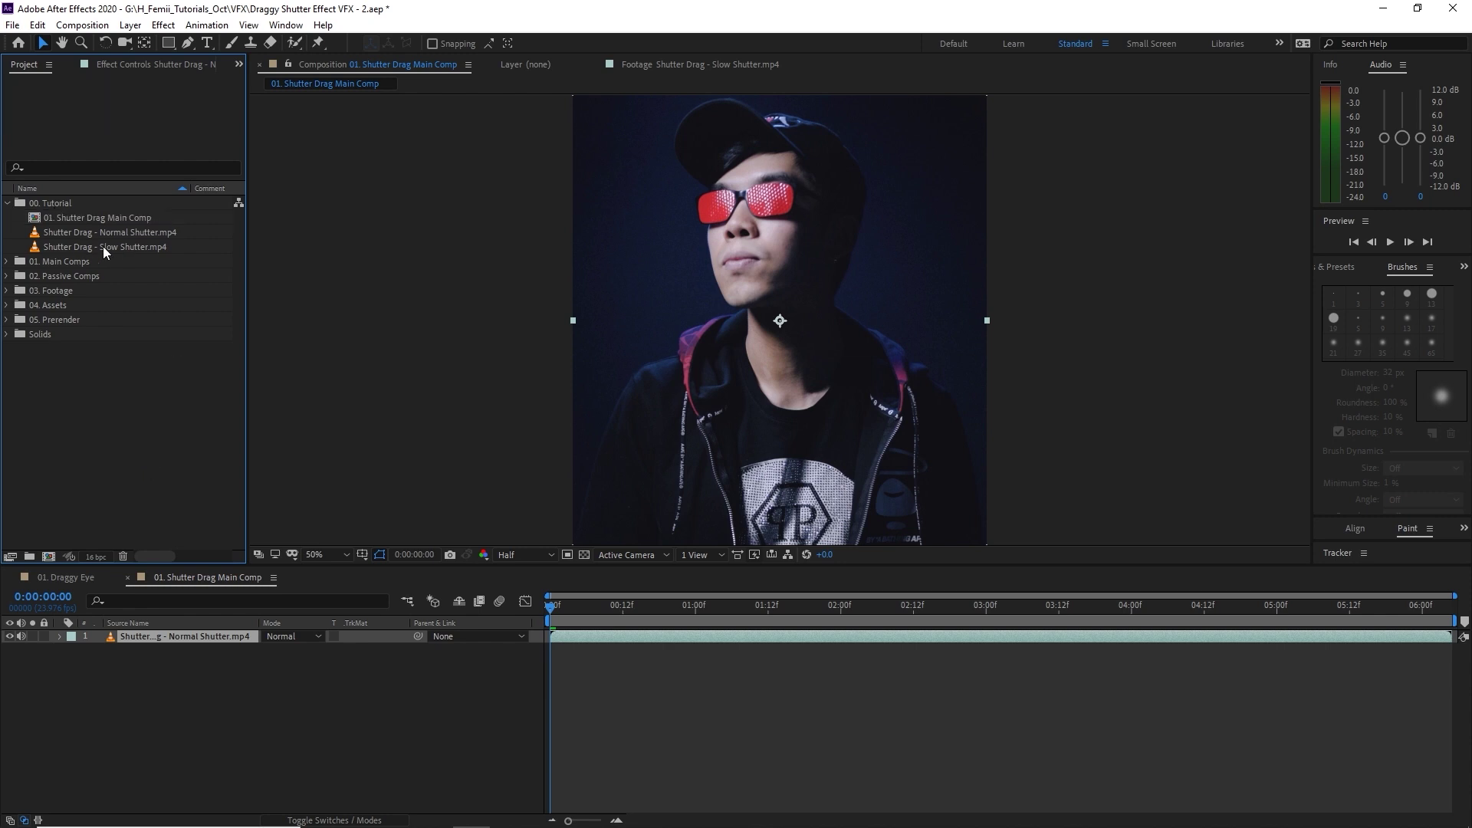
pyautogui.moveTo(102, 246); pyautogui.dragTo(265, 619)
pyautogui.click(683, 732)
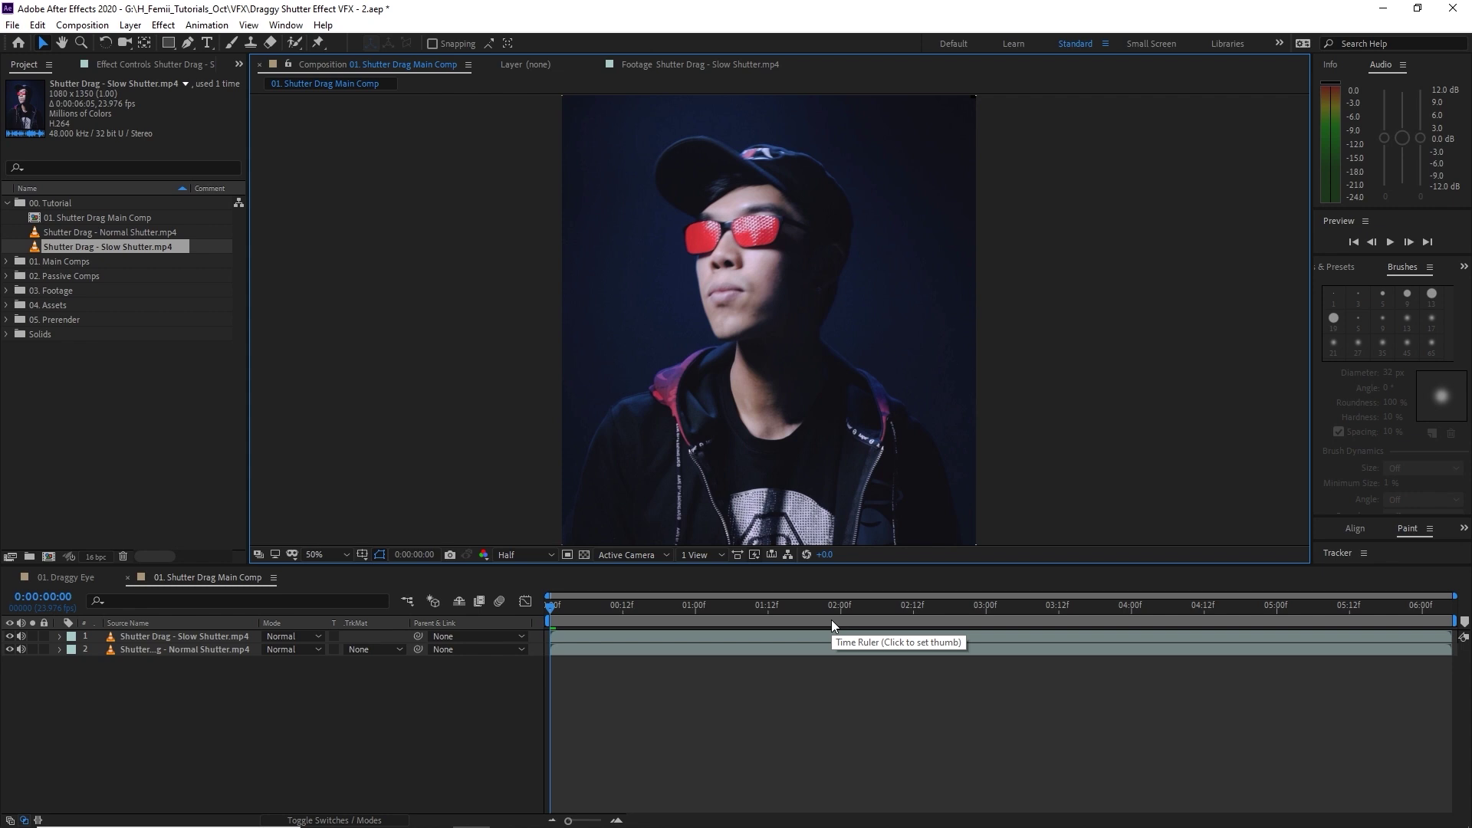
# - Drop the Slow Shutter layer's opacity to 35% and scrub through the blend
pyautogui.click(223, 637)
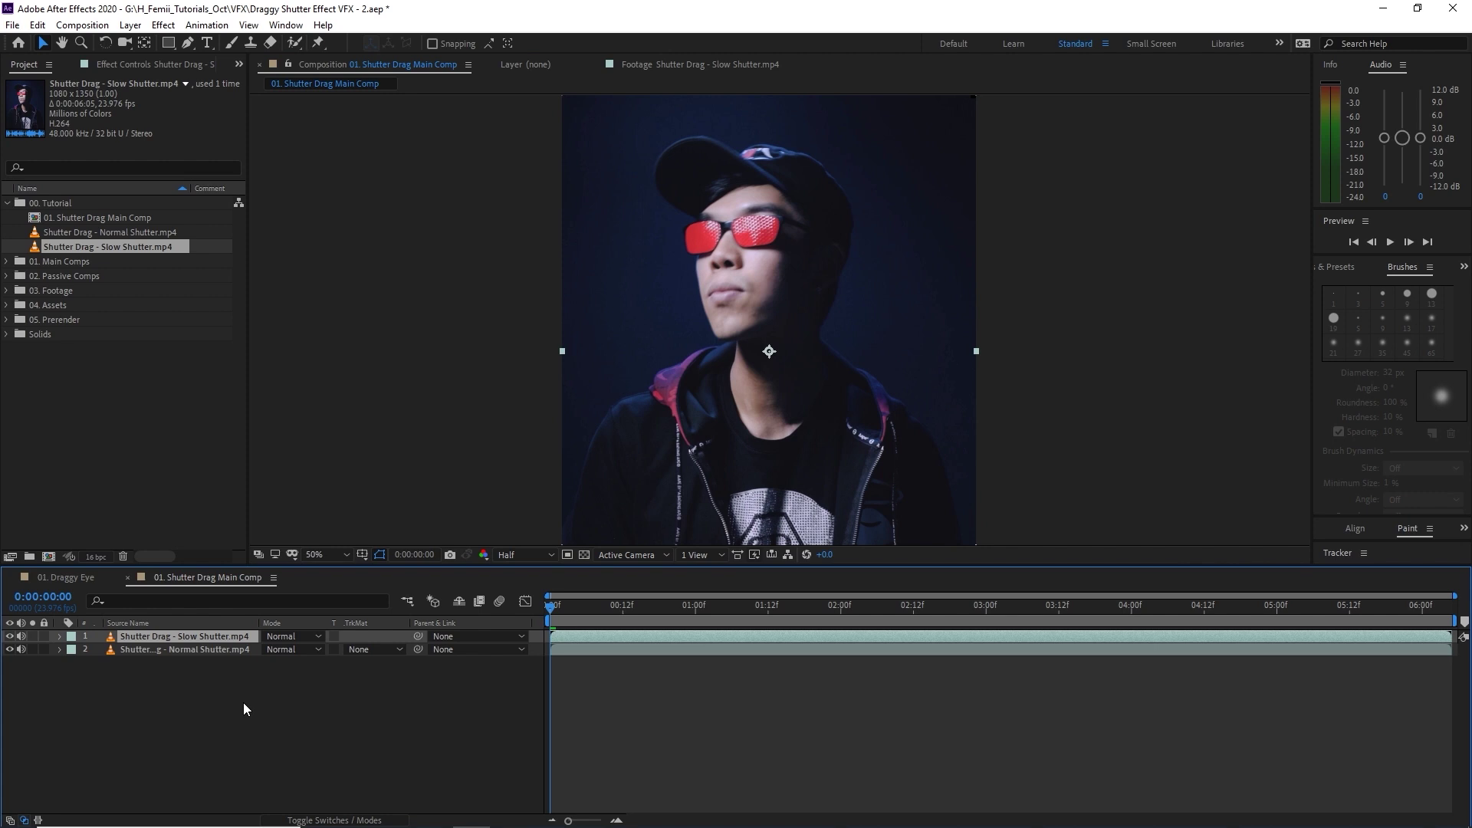
pyautogui.press('t')
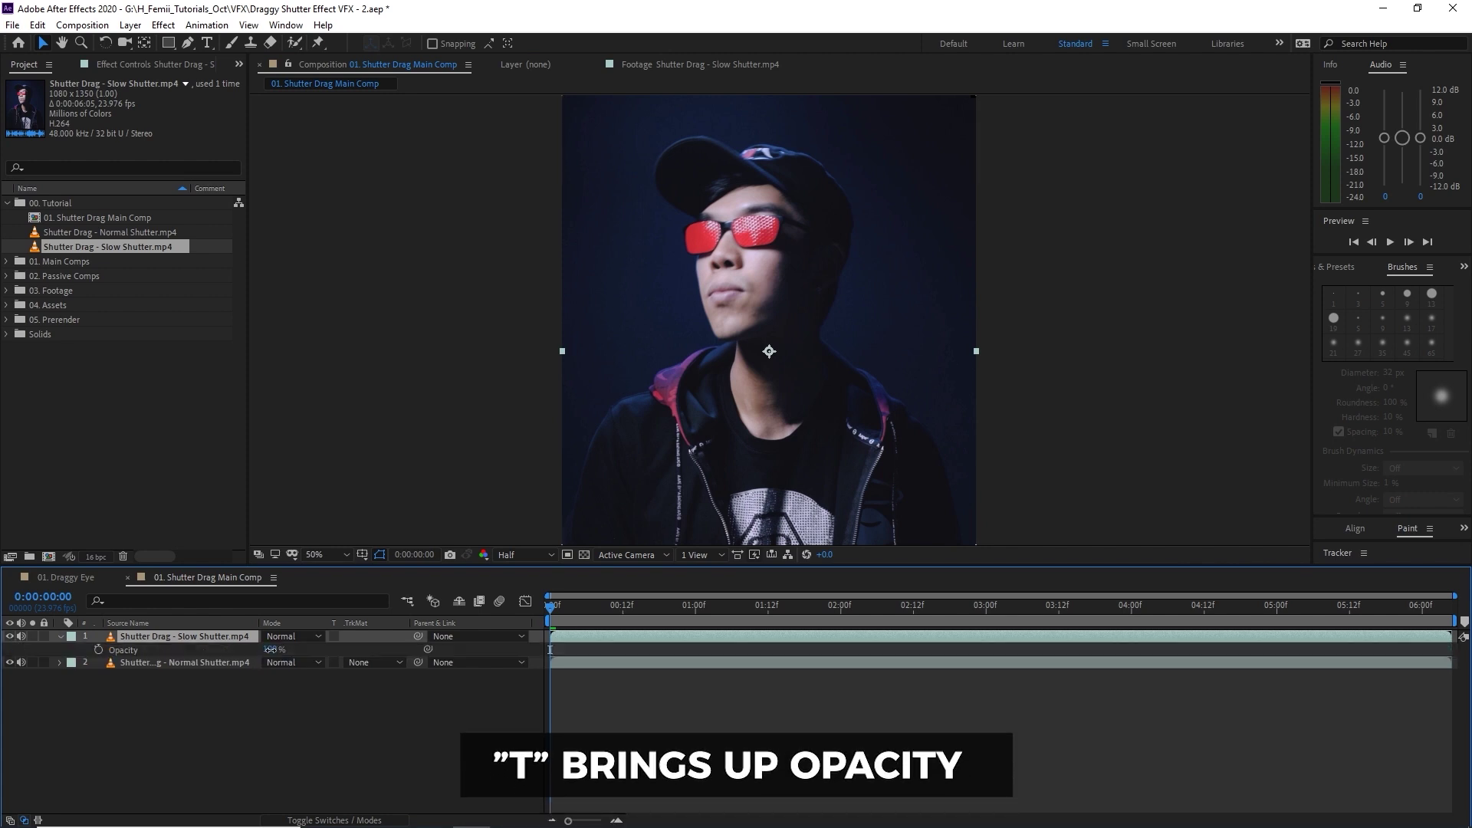
pyautogui.write('35')
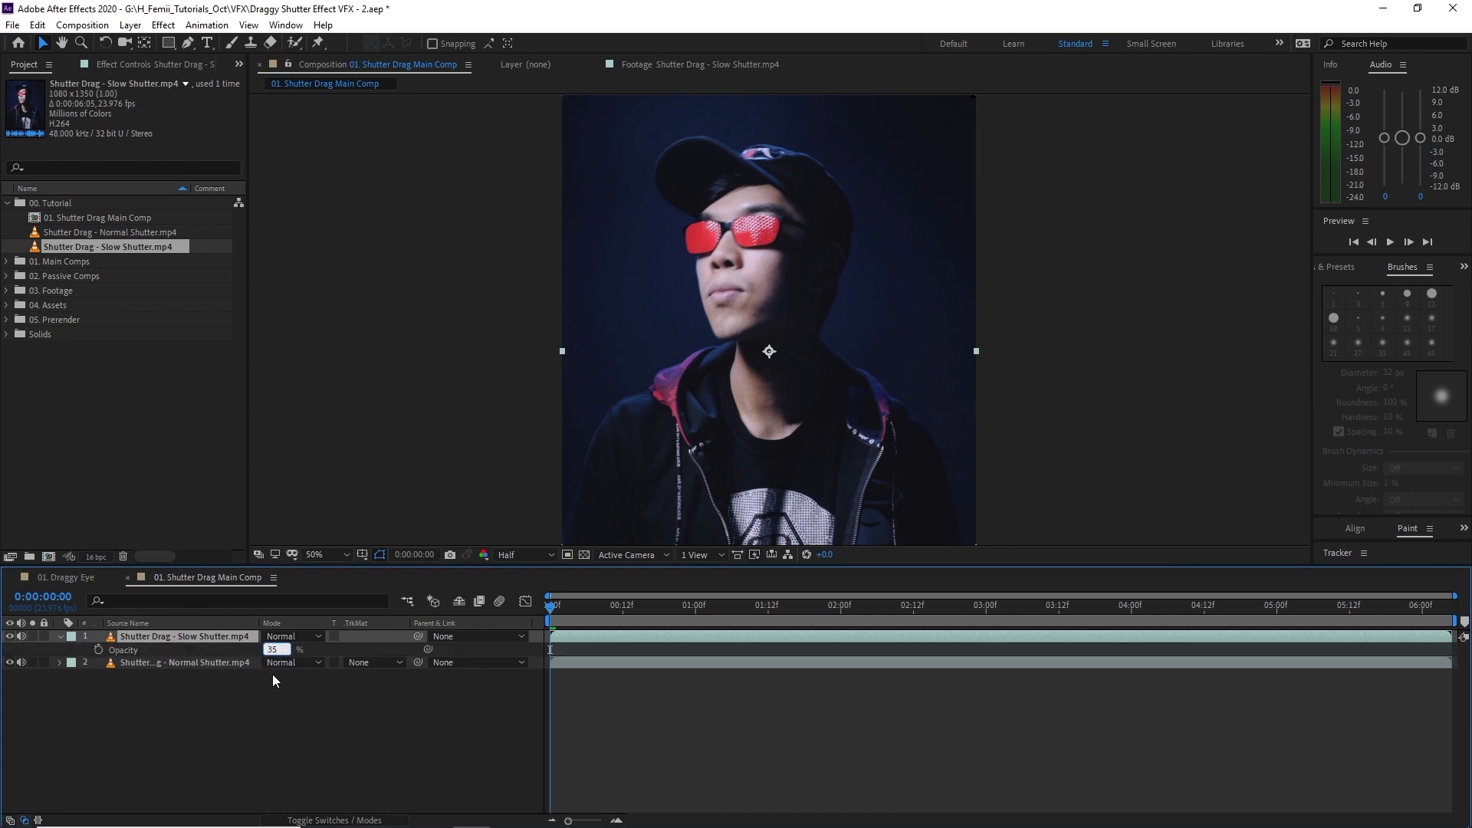
pyautogui.press('Return')
pyautogui.click(729, 677)
pyautogui.moveTo(604, 616); pyautogui.dragTo(1446, 667)
# - Raise the Slow Shutter layer's opacity back to 100%
pyautogui.click(276, 651)
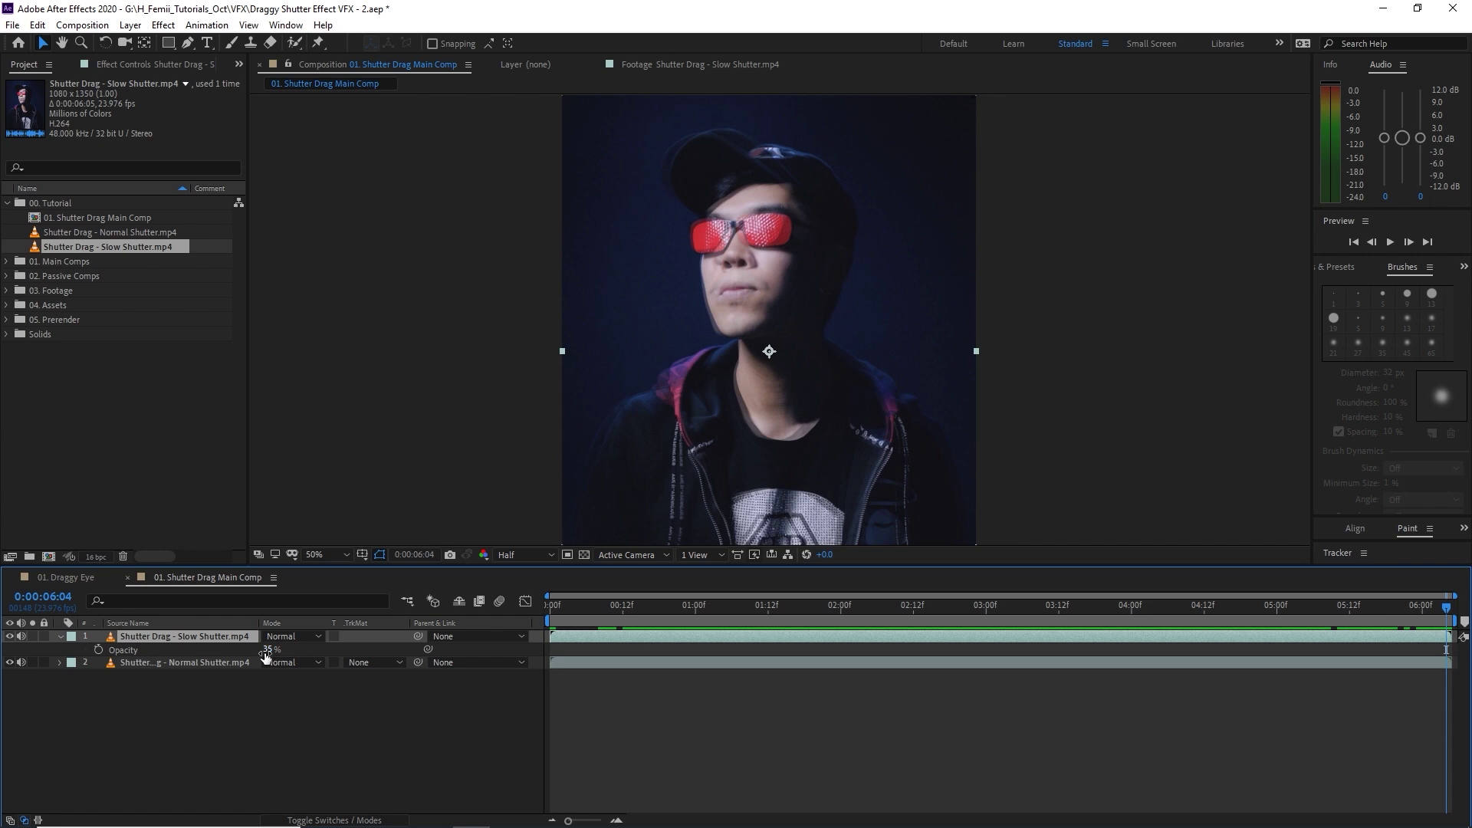
pyautogui.moveTo(265, 657); pyautogui.dragTo(303, 652)
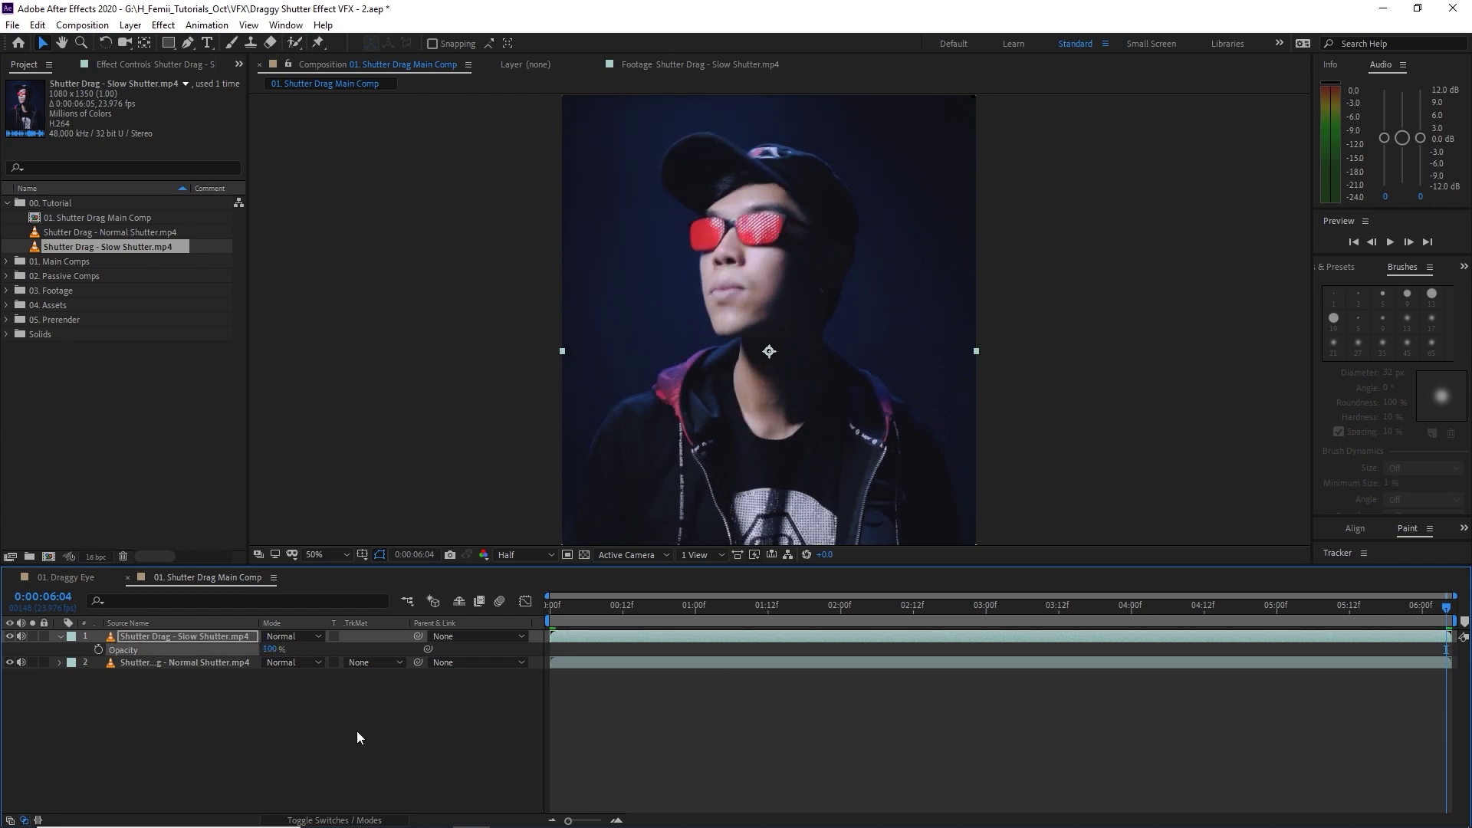
pyautogui.click(275, 683)
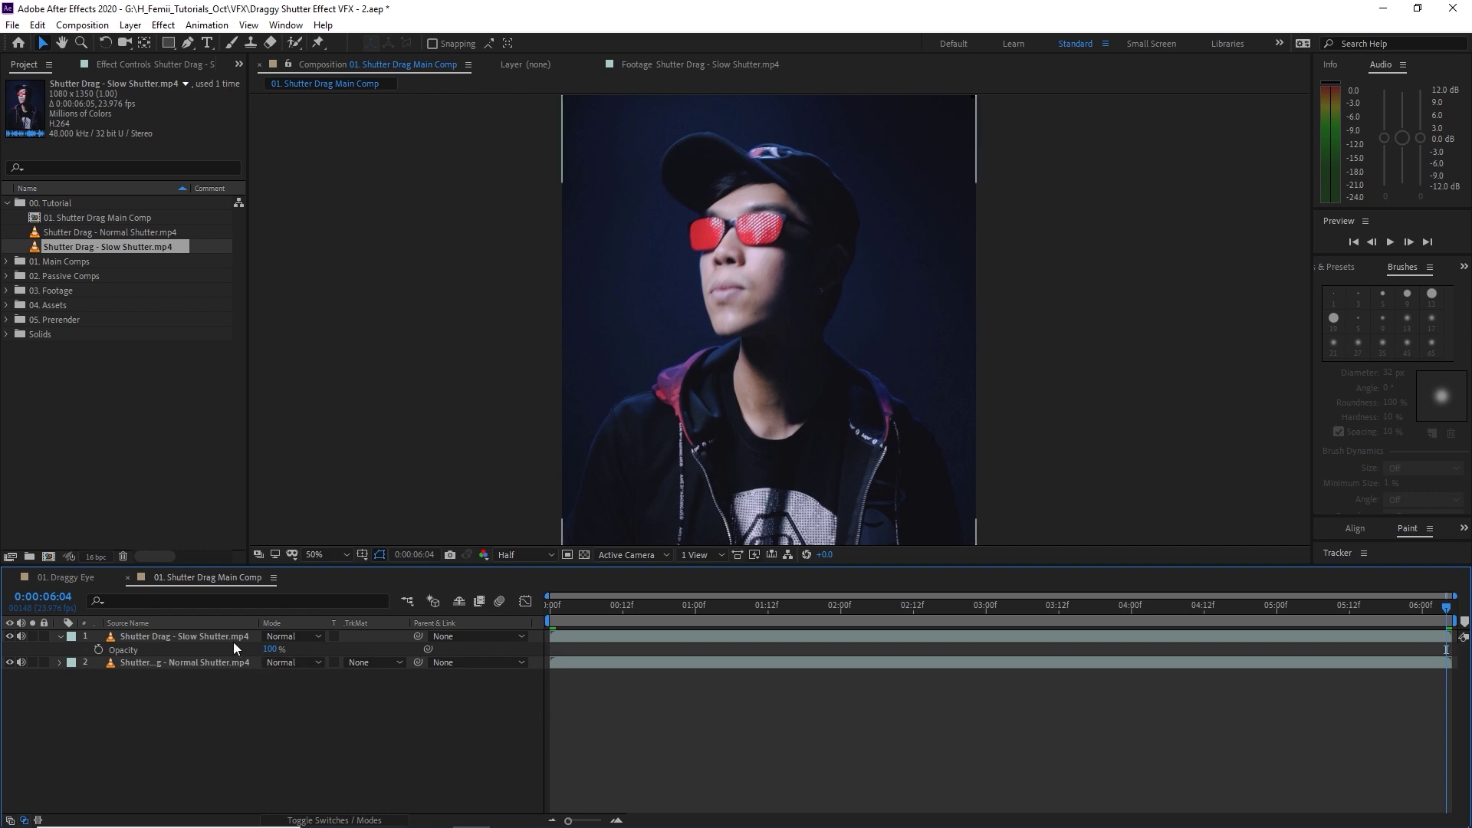
# - Show layer names and rename the bottom layer NORMAL and the top layer SLOW
pyautogui.click(127, 622)
pyautogui.click(231, 666)
pyautogui.rightClick(232, 666)
pyautogui.click(255, 651)
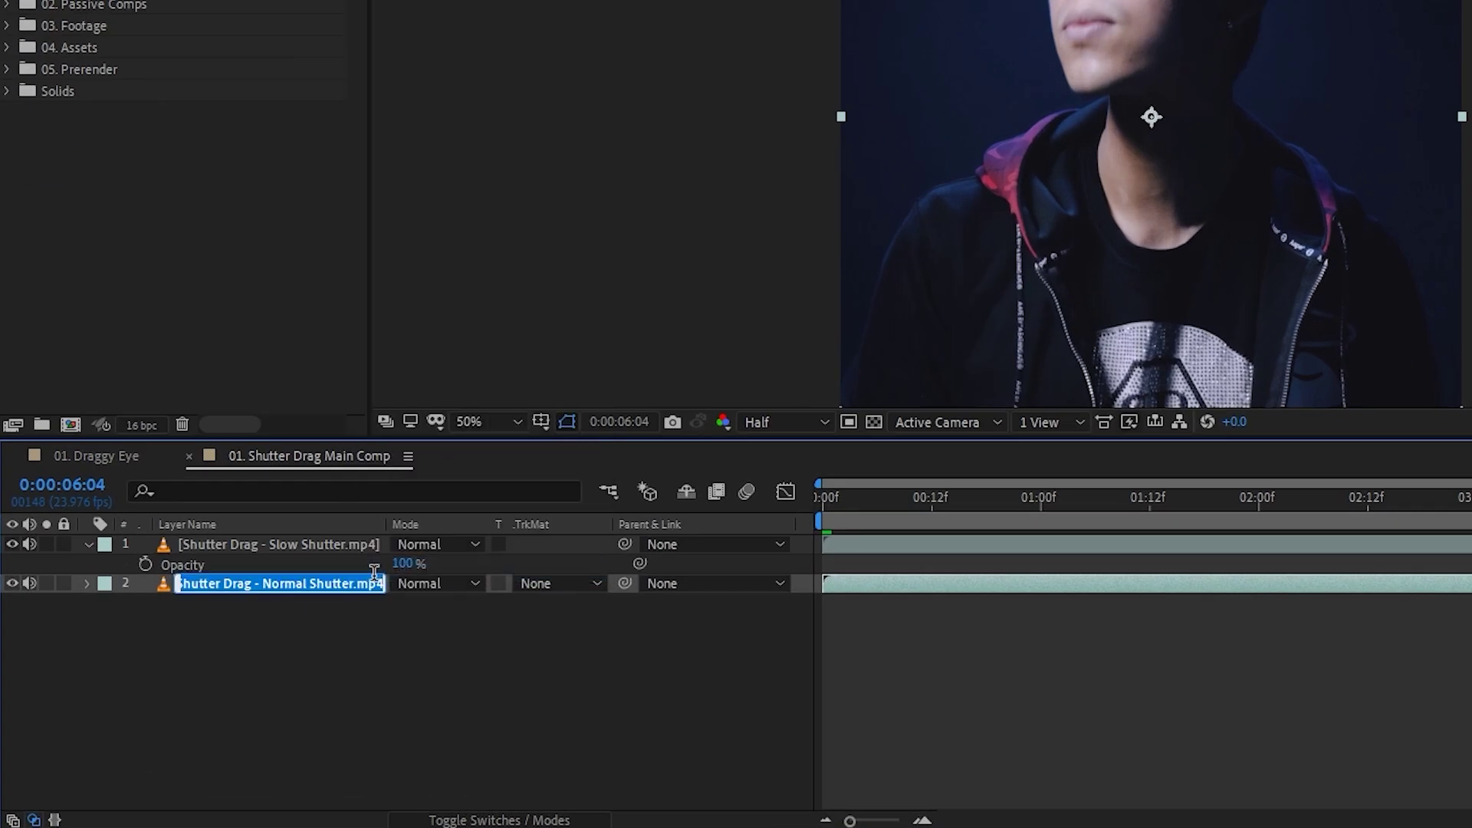
pyautogui.write('NORMAL')
pyautogui.press('Return')
pyautogui.rightClick(360, 545)
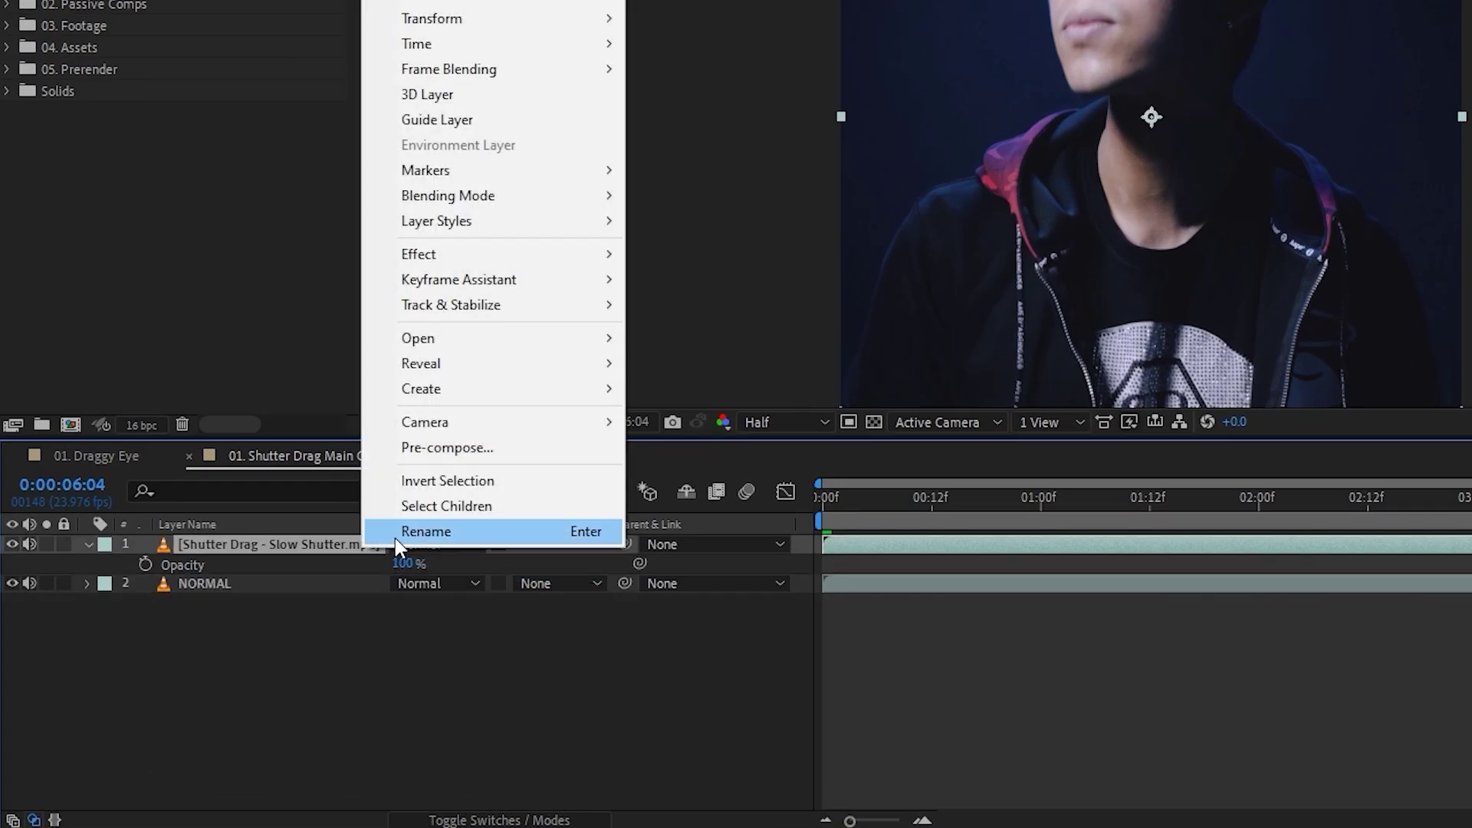
pyautogui.click(398, 533)
pyautogui.write('SLOW')
pyautogui.press('Return')
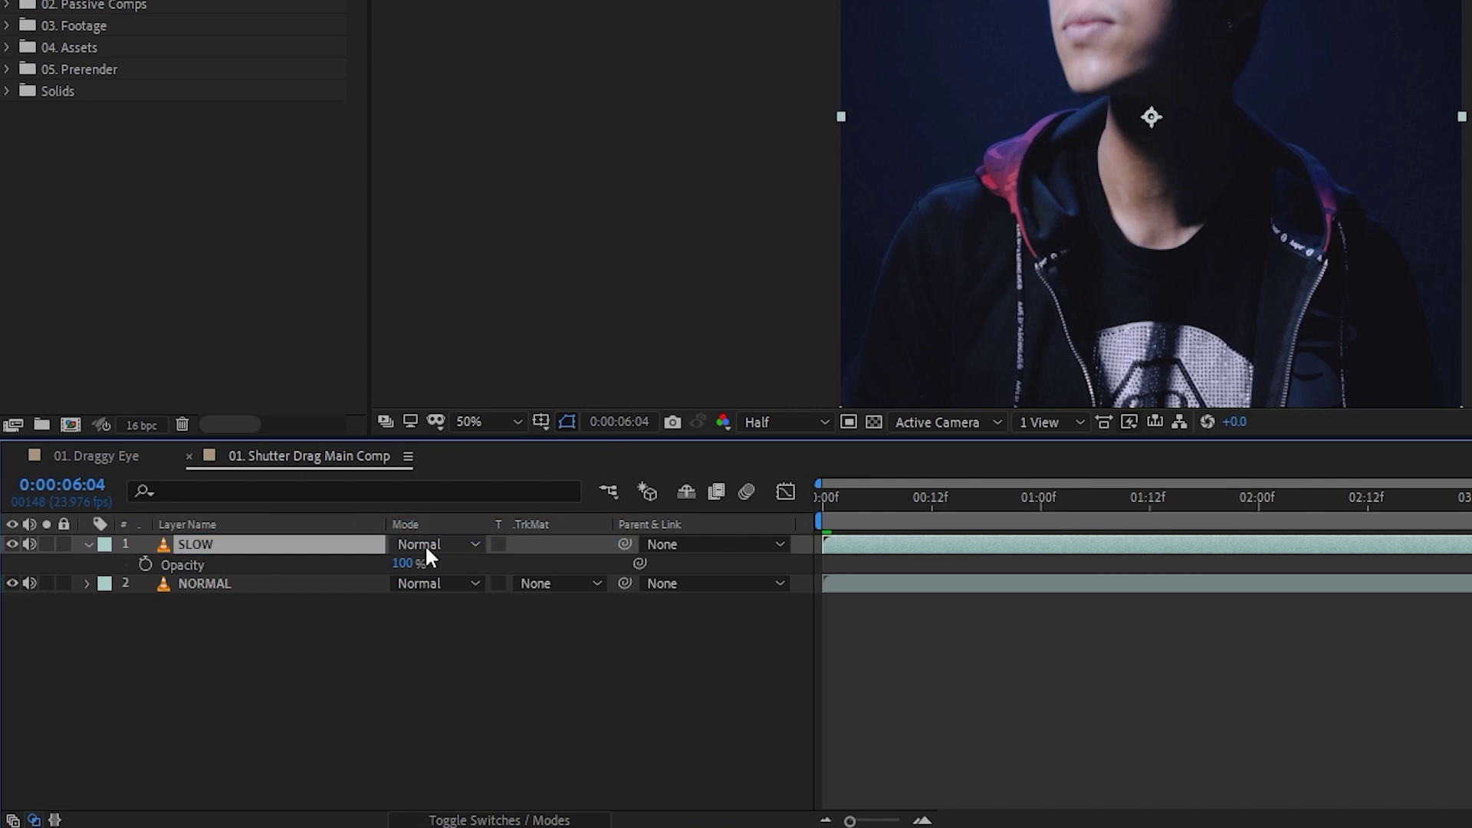
# - Set the SLOW layer's blend mode to Lighten and scrub through the result
pyautogui.click(424, 545)
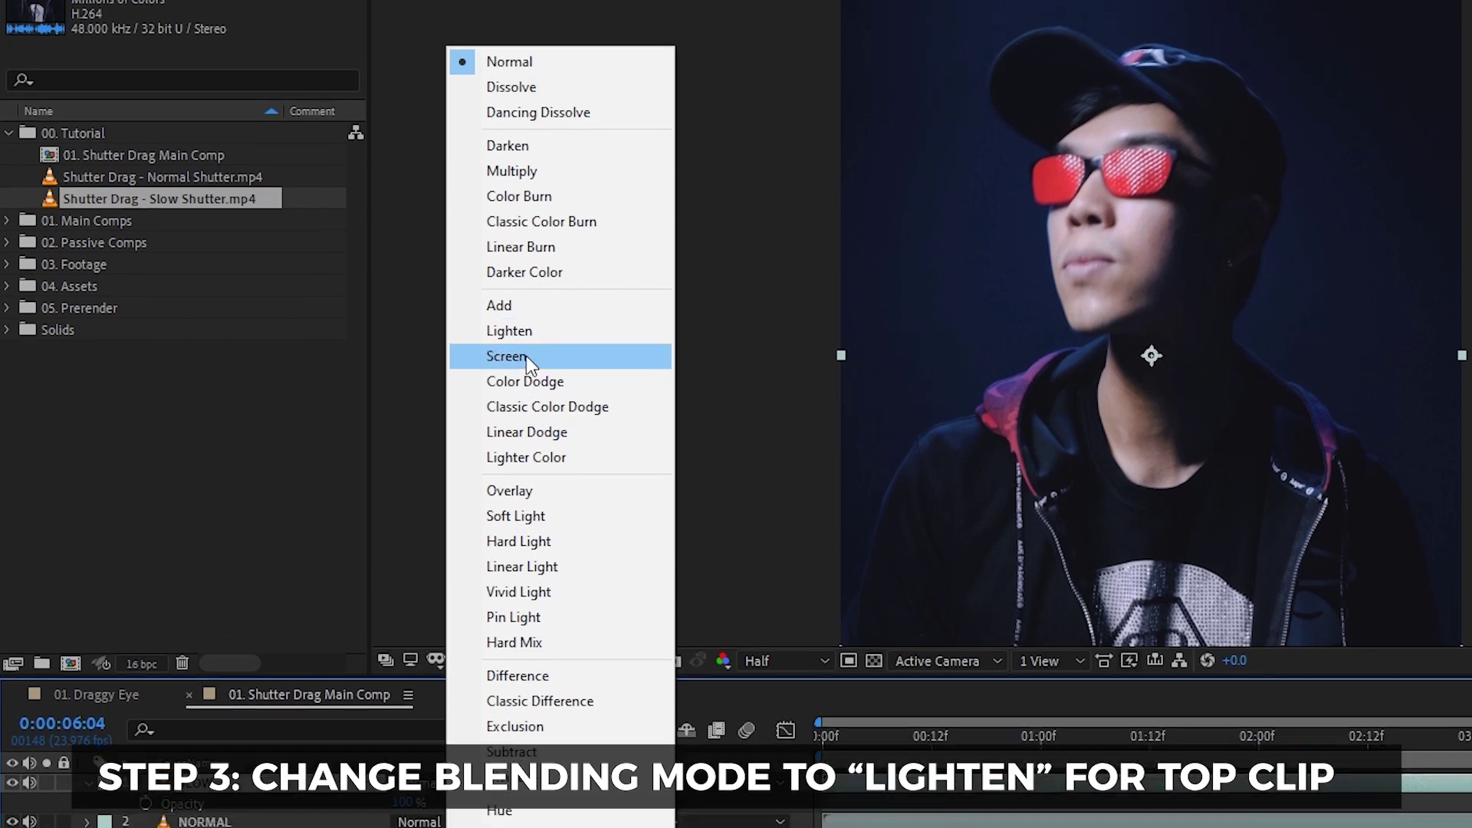
pyautogui.click(536, 93)
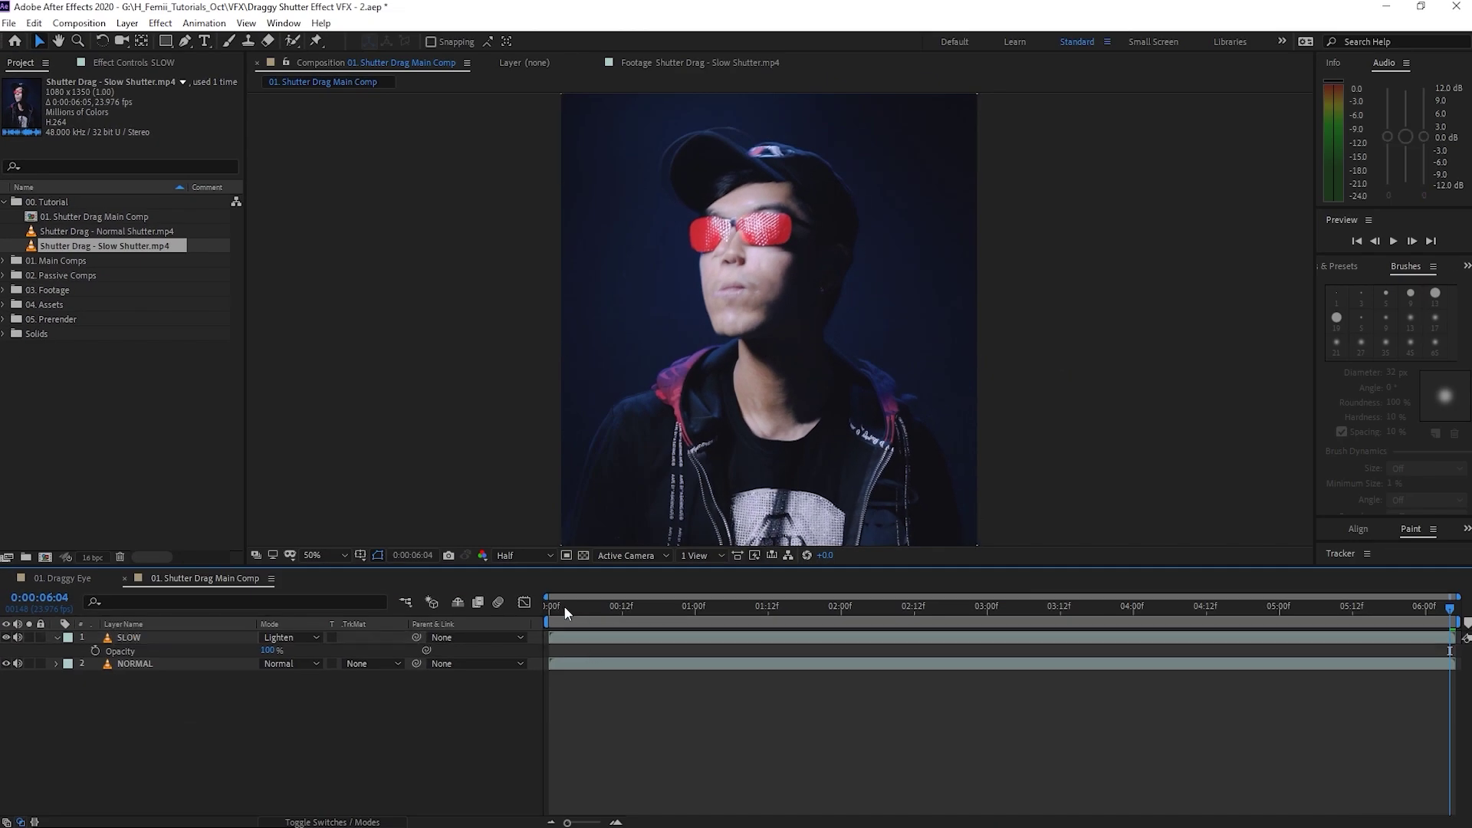
pyautogui.moveTo(563, 605); pyautogui.dragTo(1427, 657)
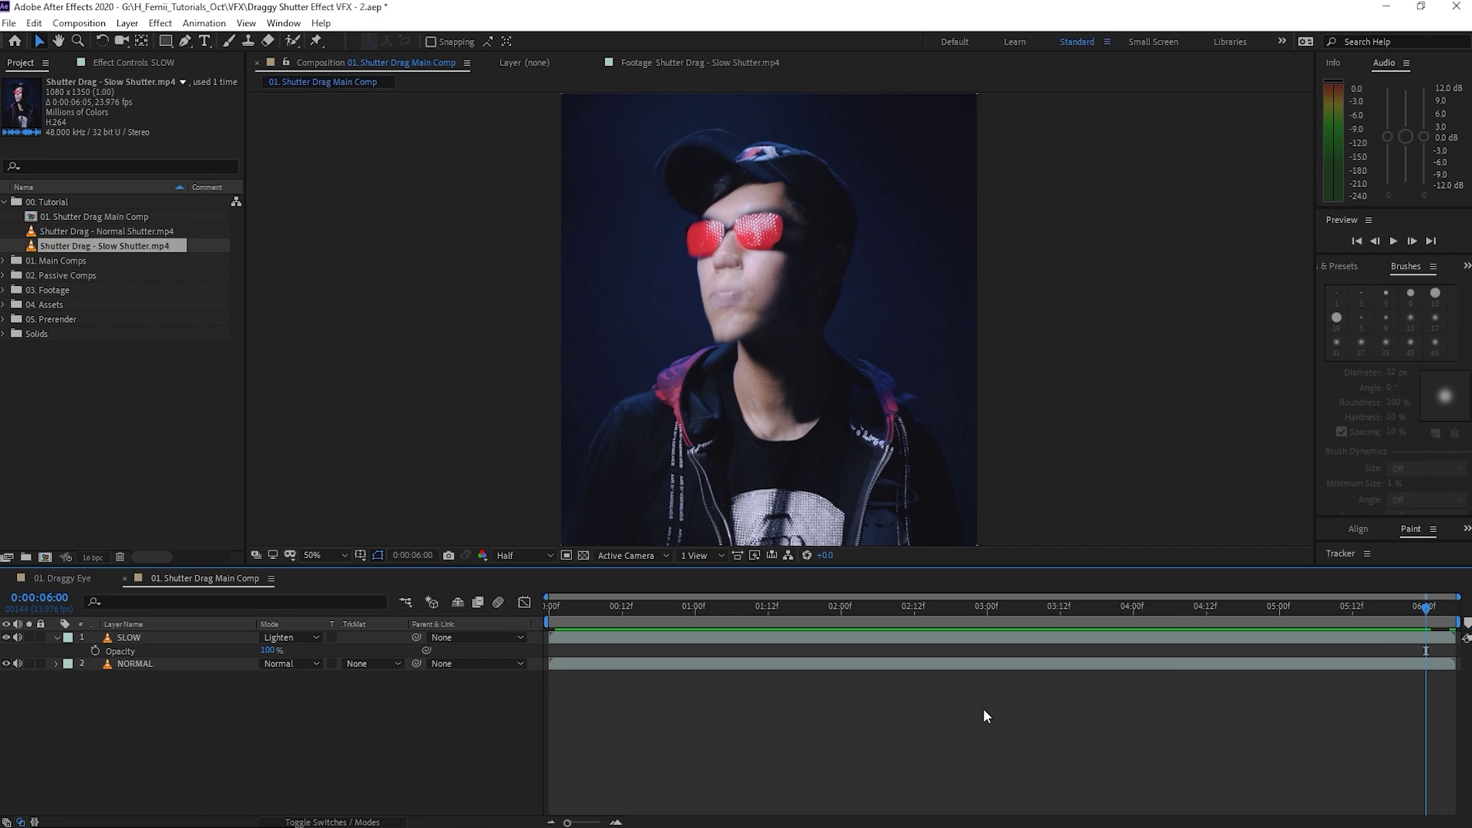
# - Move to 0:00:00:21 and zoom the viewer in and back out to inspect the trail
pyautogui.moveTo(564, 606); pyautogui.dragTo(676, 609)
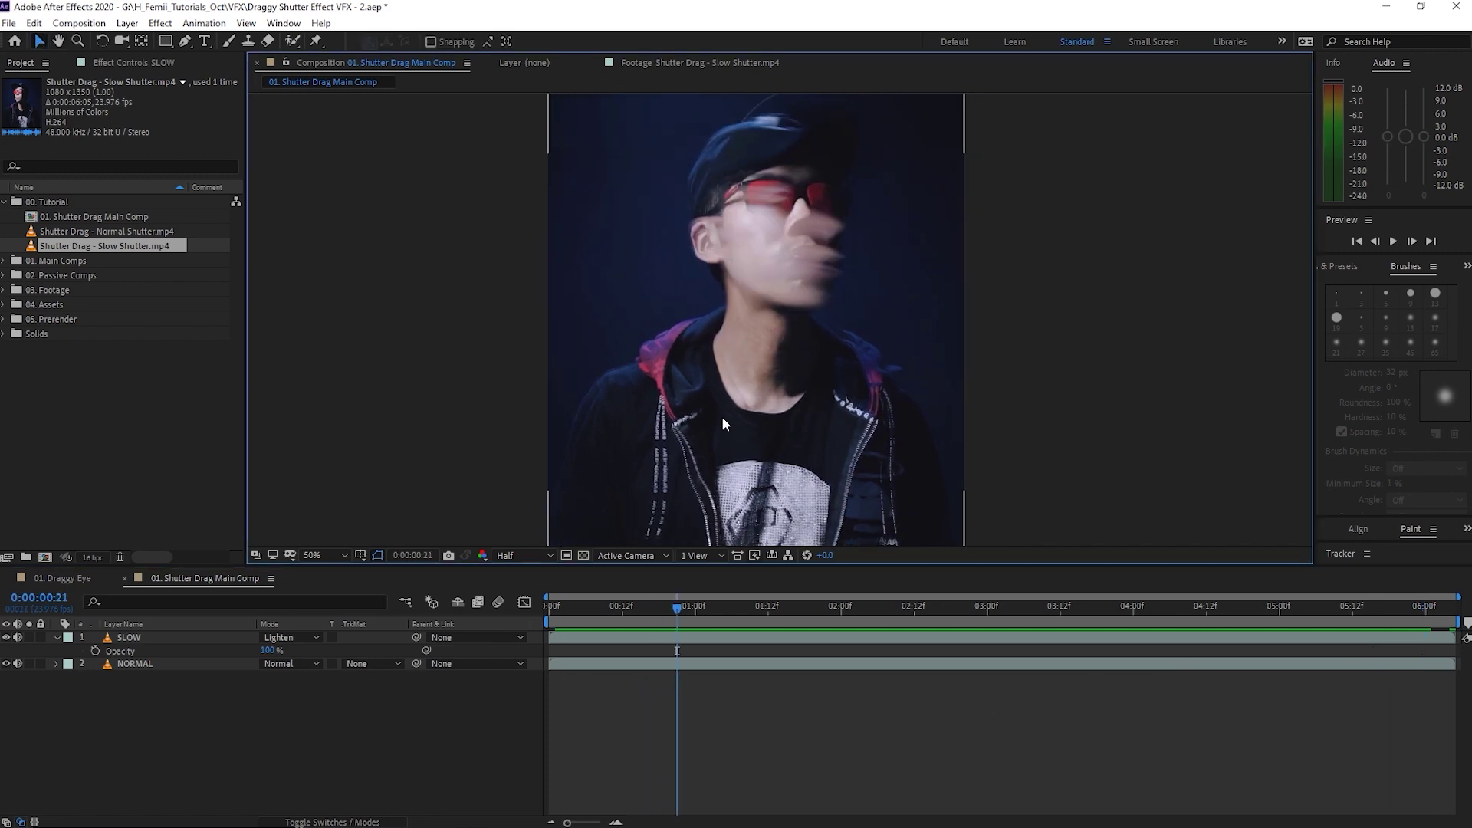
pyautogui.scroll(2, 665, 440)
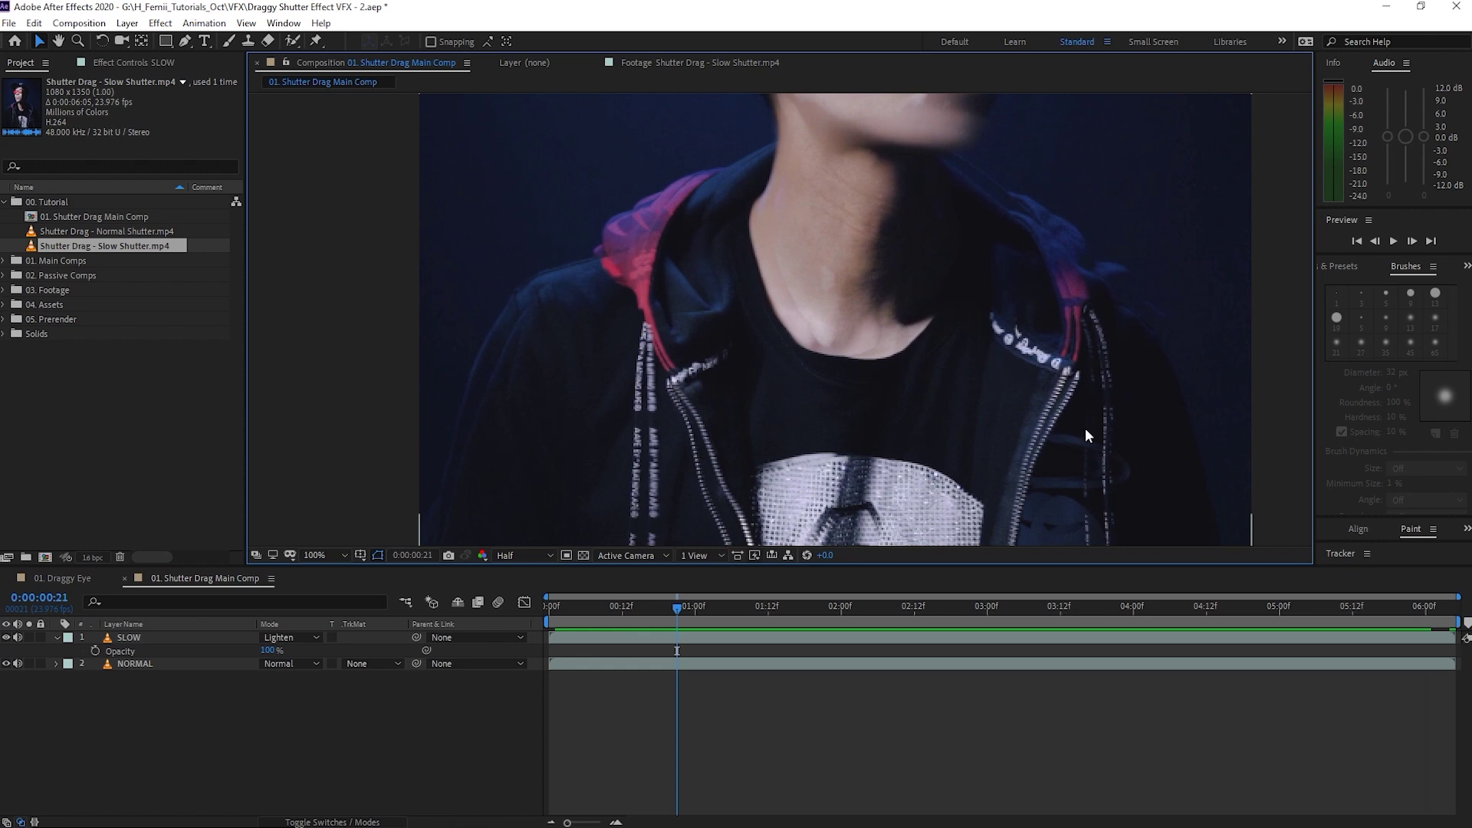
pyautogui.scroll(-2, 936, 342)
pyautogui.hscroll(1, 823, 389)
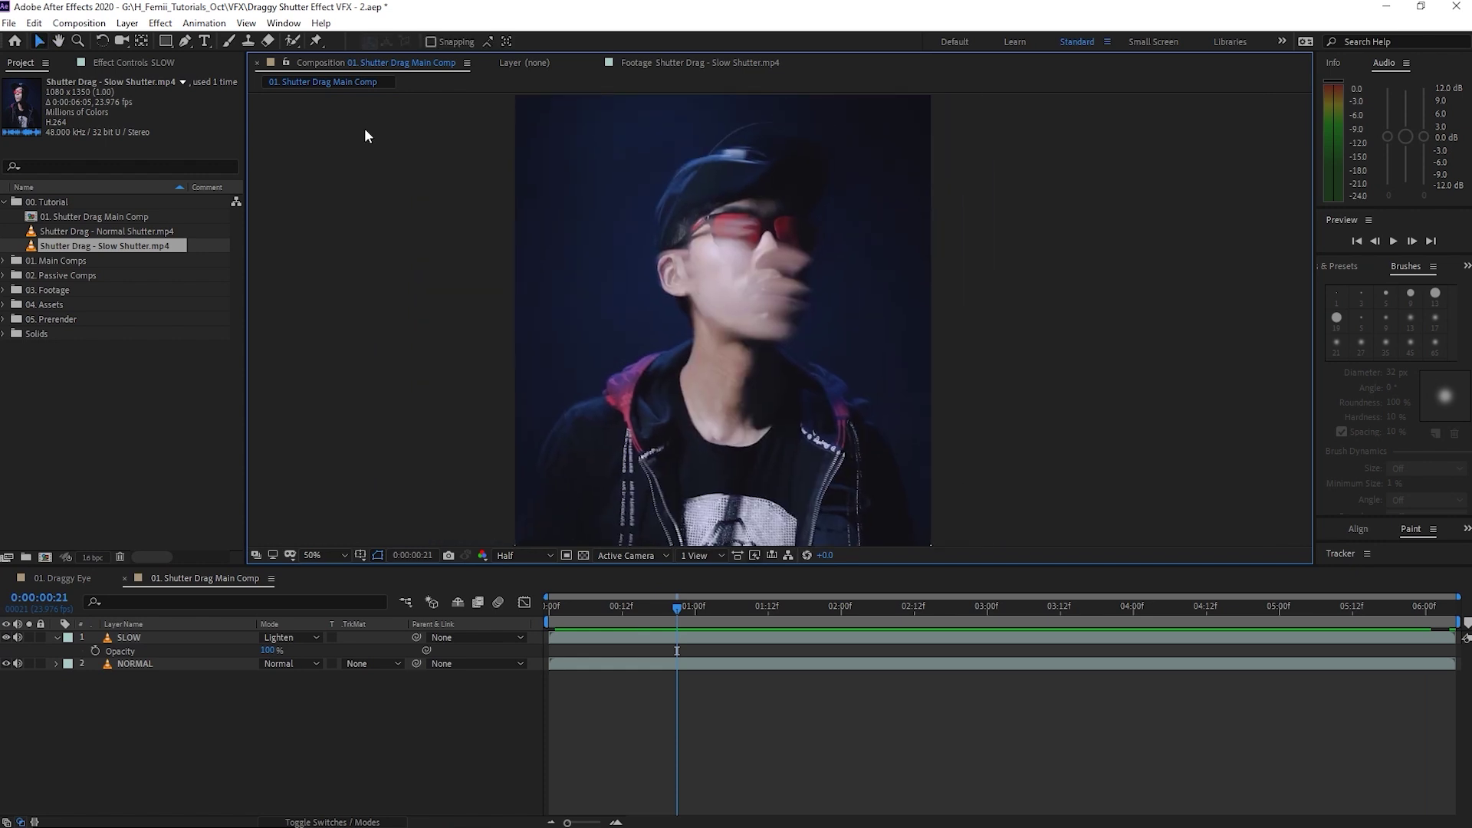
pyautogui.click(167, 40)
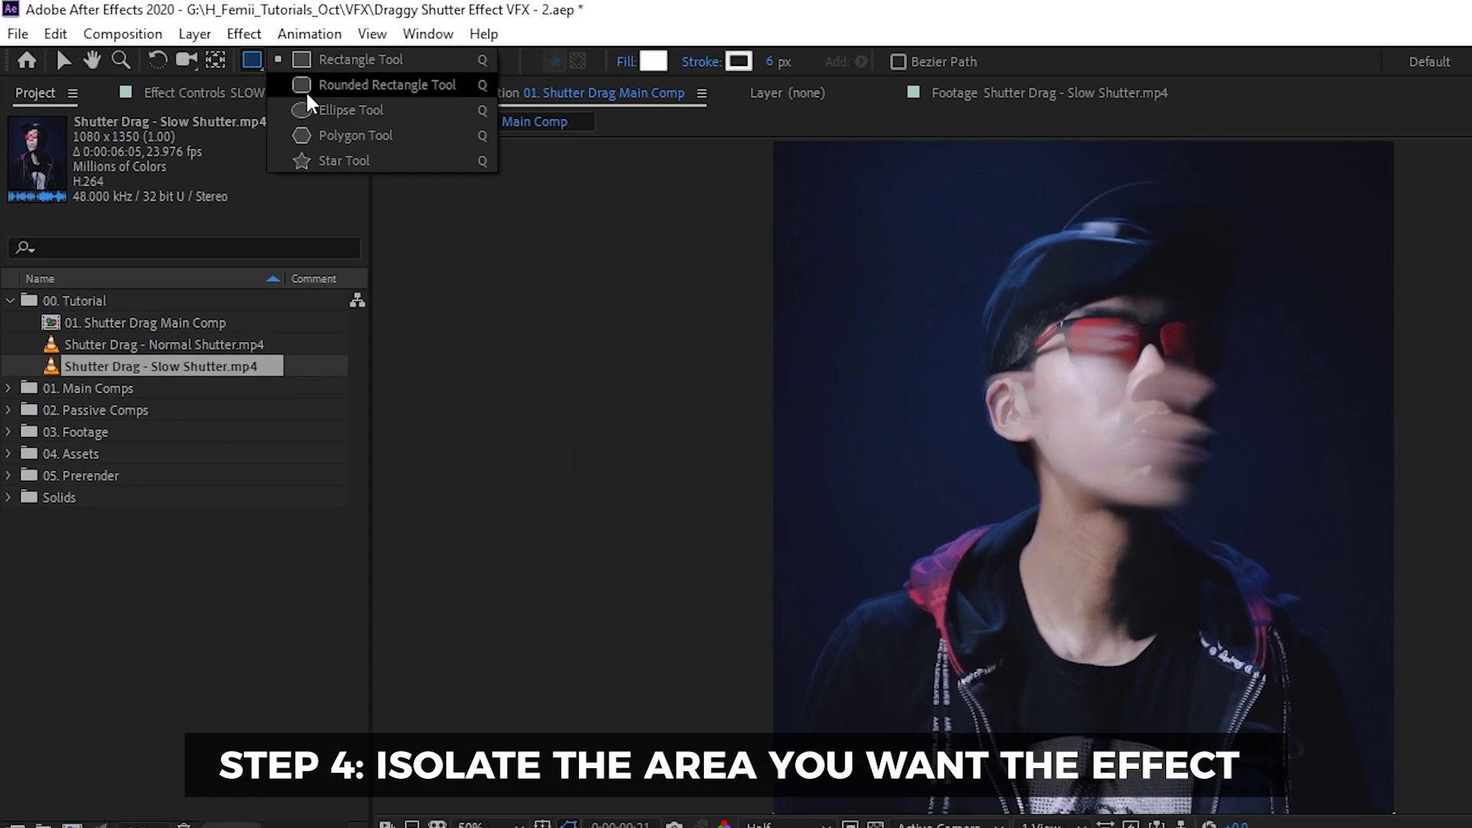
# - Draw an elliptical mask around the head on the SLOW layer and narrow its sides
pyautogui.click(328, 115)
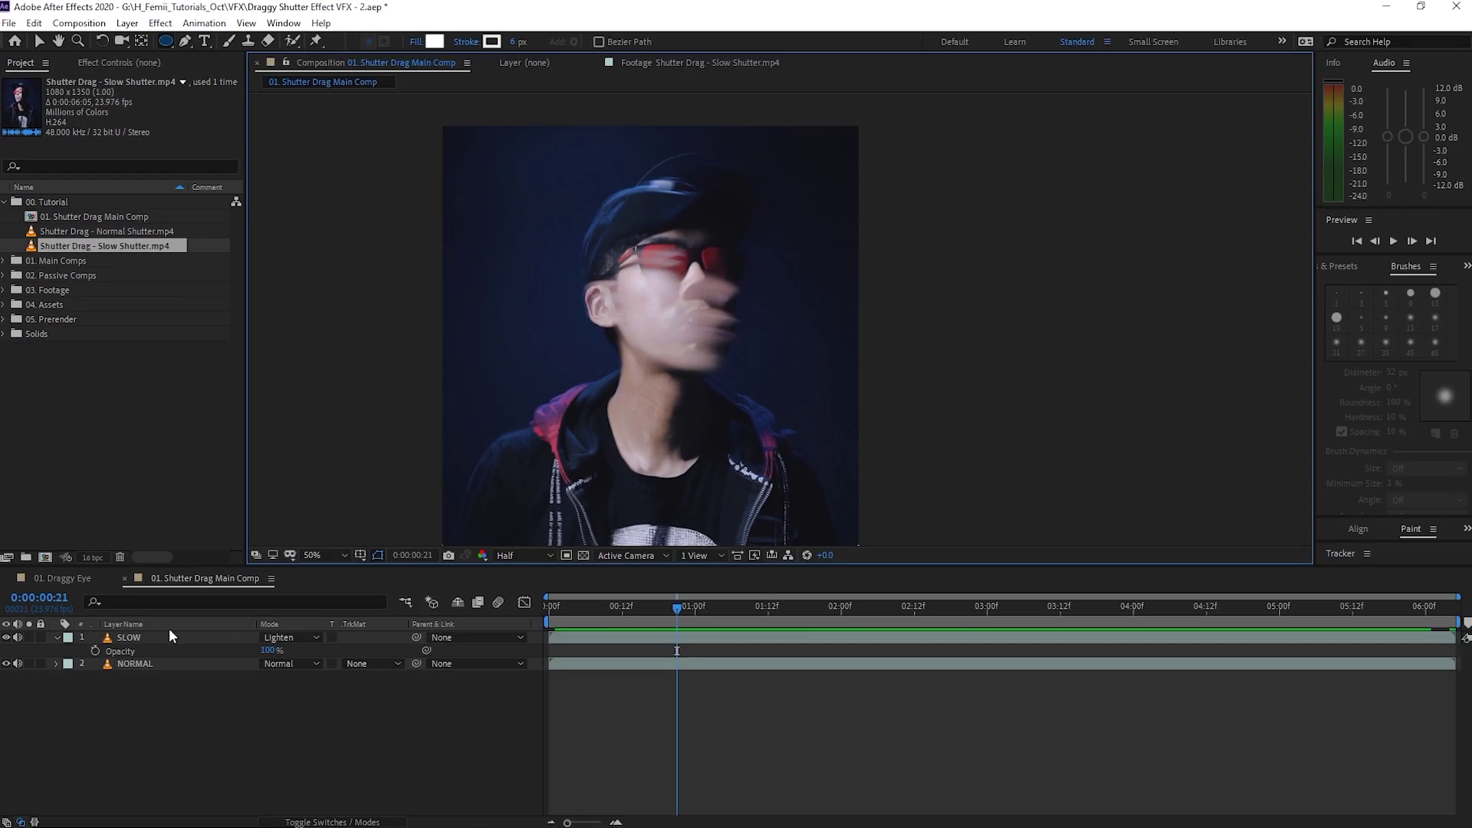
pyautogui.click(149, 636)
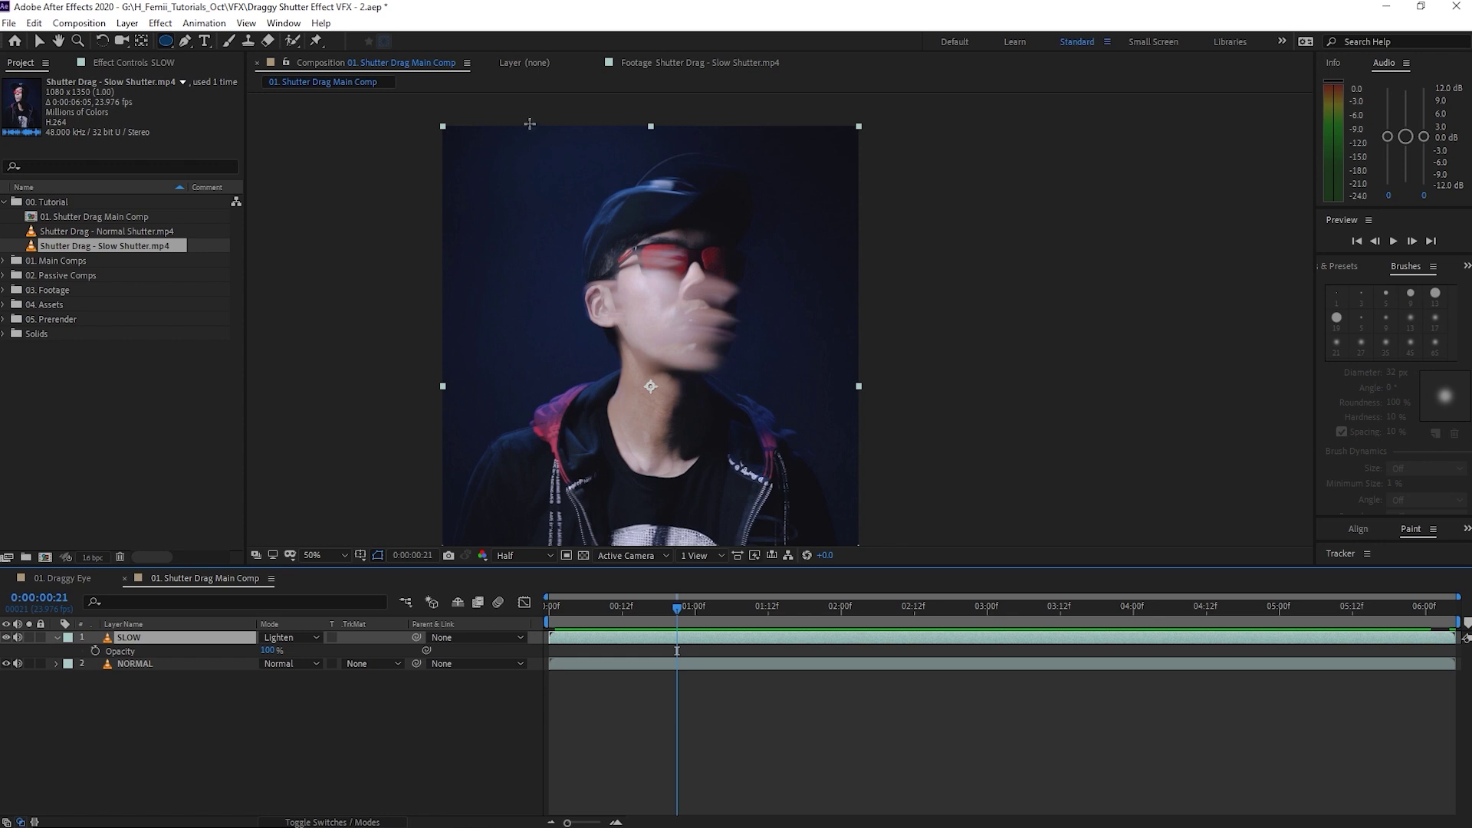
pyautogui.moveTo(508, 112); pyautogui.dragTo(810, 479)
pyautogui.press('v')
pyautogui.doubleClick(662, 479)
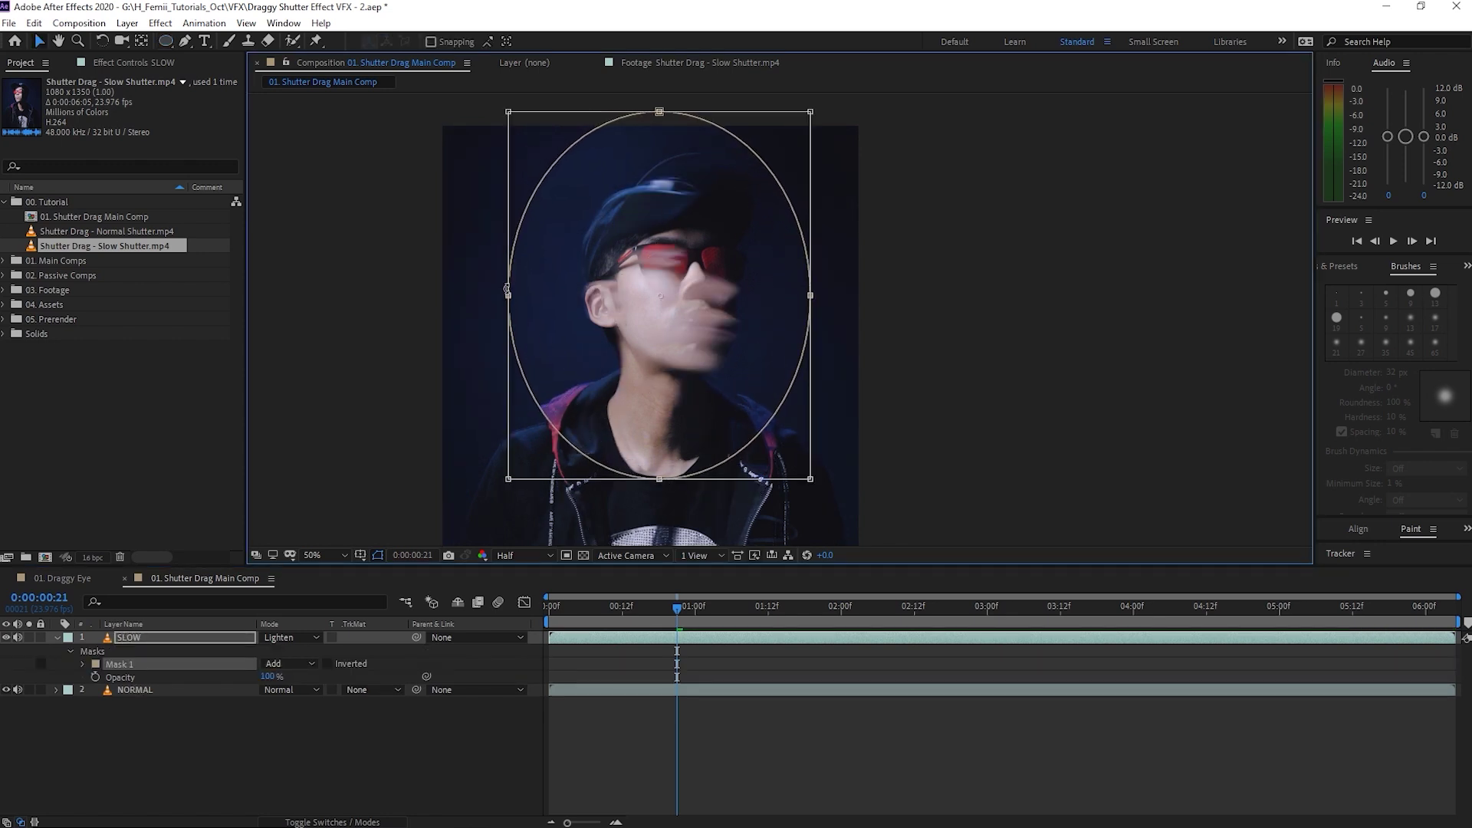
pyautogui.moveTo(508, 295); pyautogui.dragTo(547, 295)
pyautogui.moveTo(811, 297); pyautogui.dragTo(790, 296)
pyautogui.press('Return')
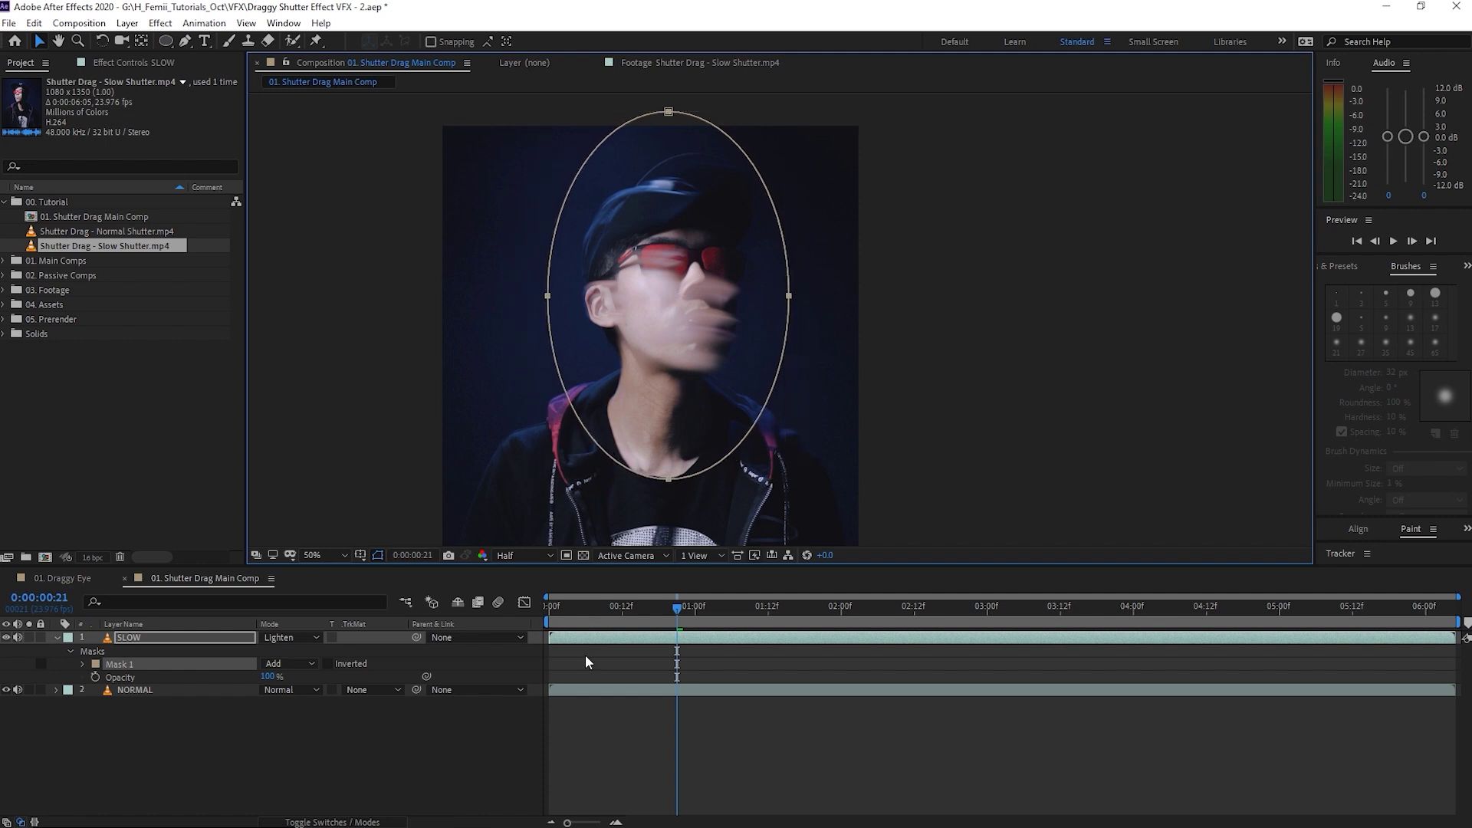
# - Set Mask 1's feather to 150 pixels
pyautogui.press('f')
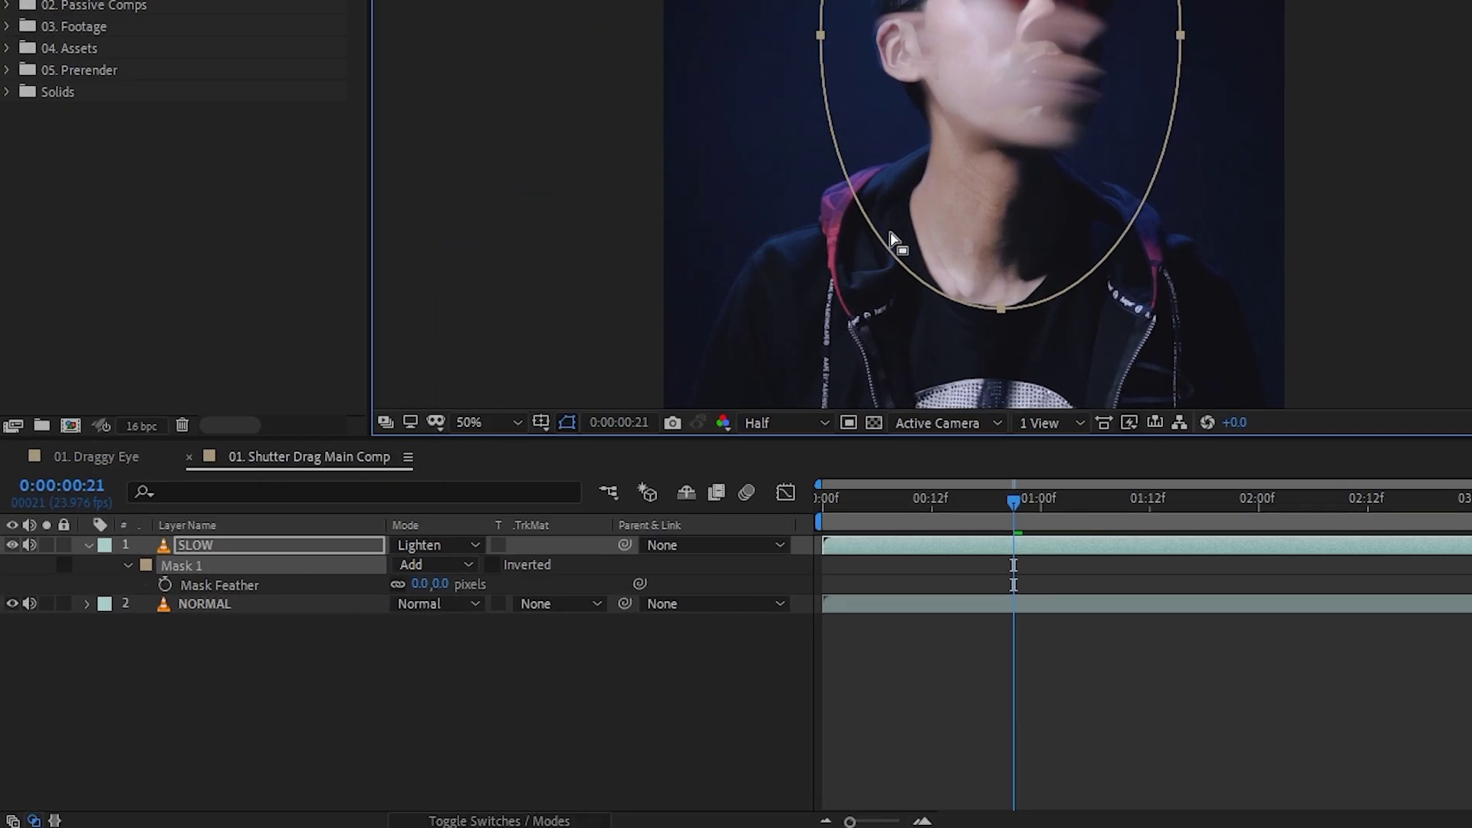
pyautogui.click(418, 584)
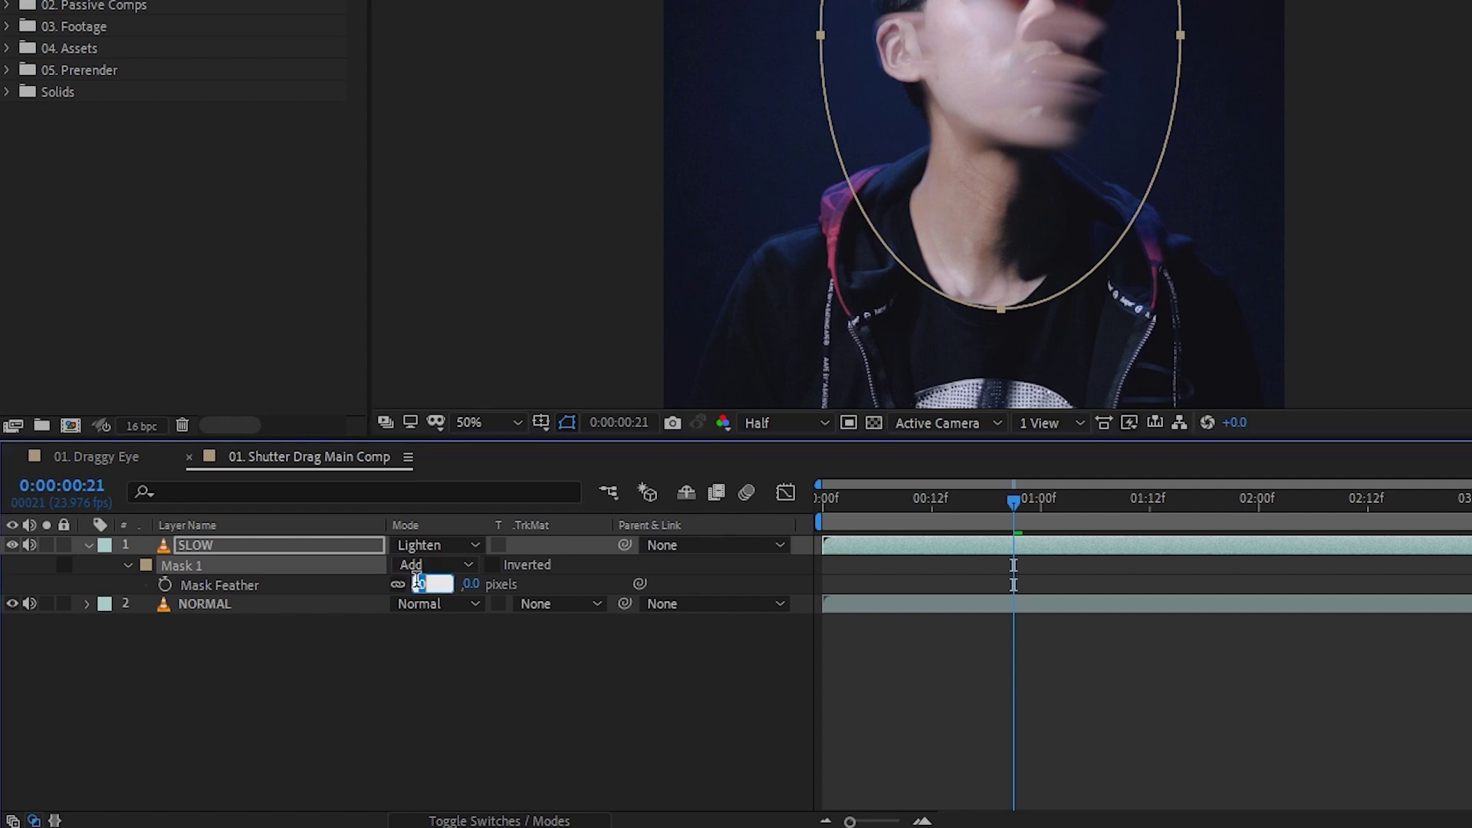
pyautogui.write('150')
pyautogui.press('Return')
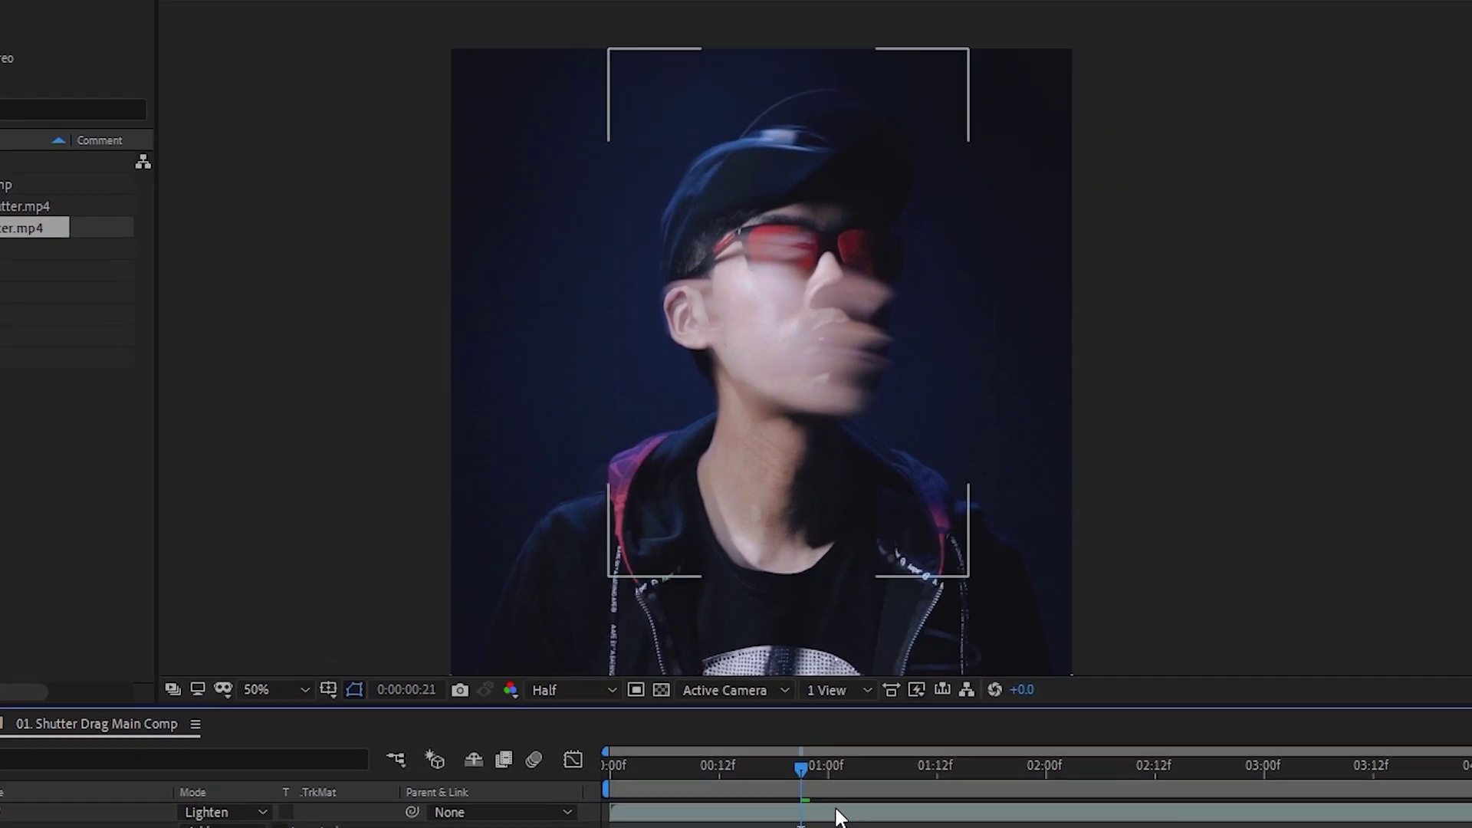
# - Add two lower mask points and drag them and the bottom vertex to follow the neck down to the chest
pyautogui.click(645, 523)
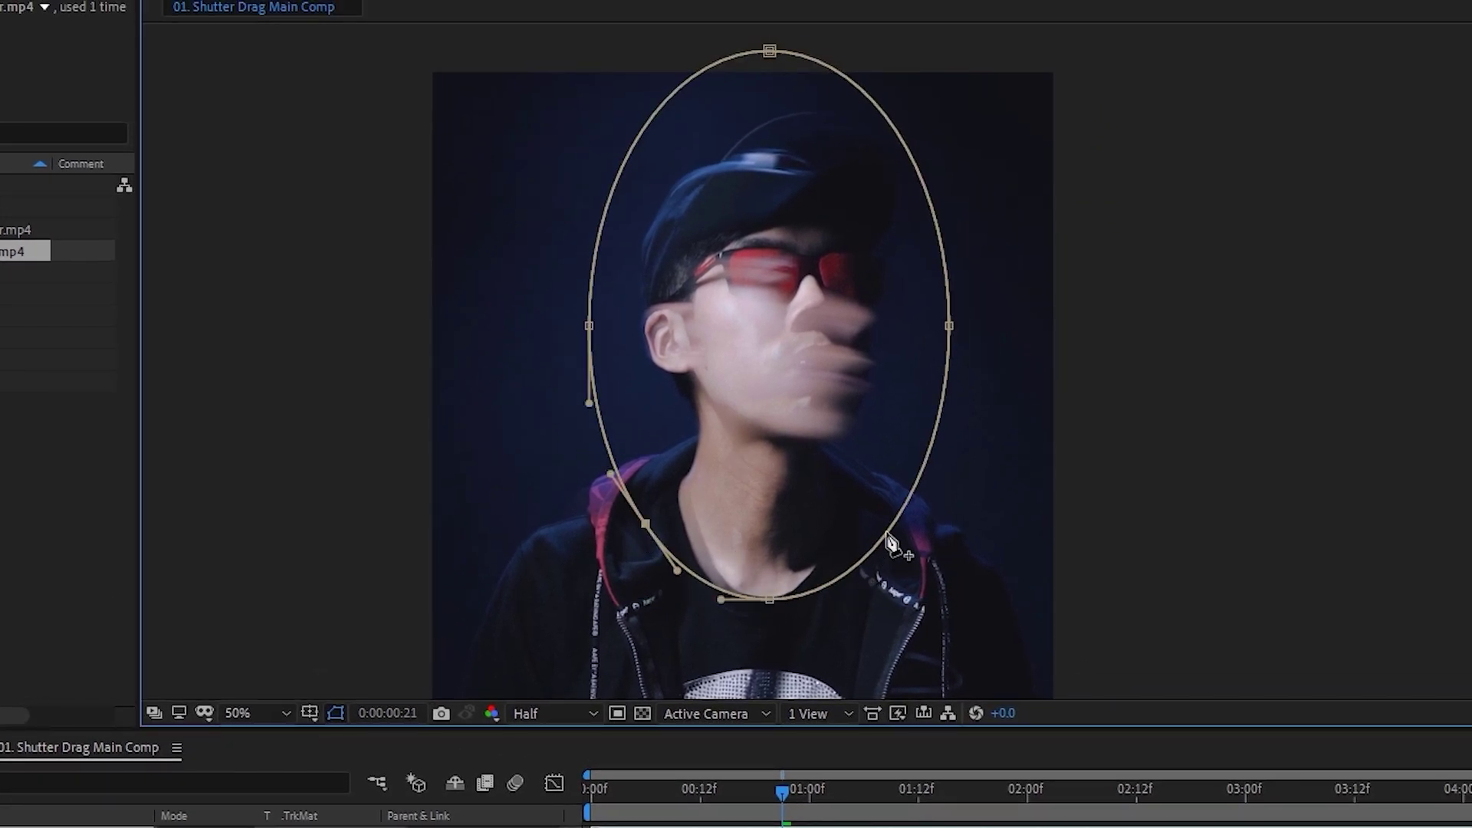
pyautogui.click(888, 529)
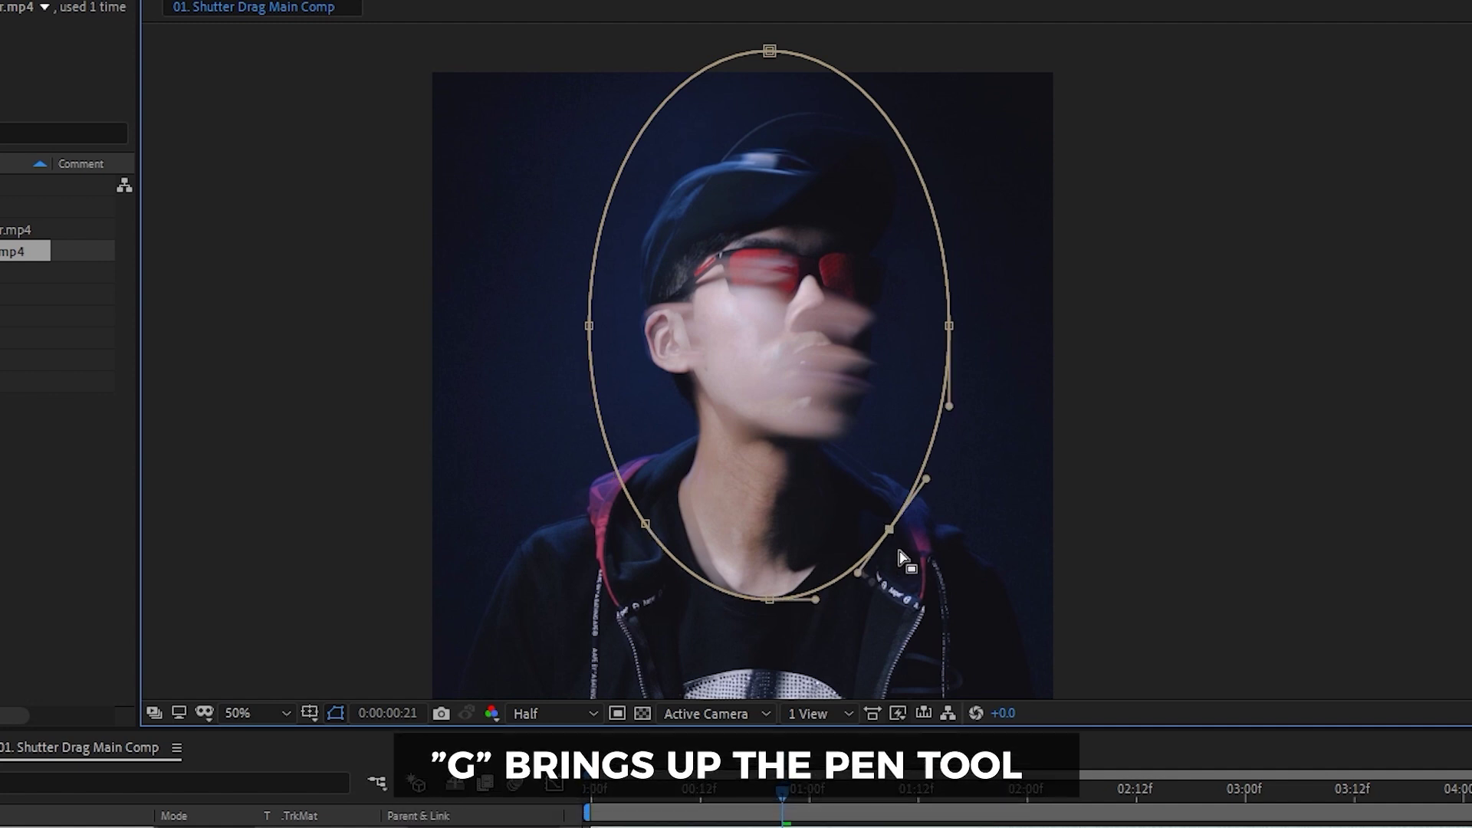
pyautogui.moveTo(889, 529); pyautogui.dragTo(841, 468)
pyautogui.moveTo(646, 523); pyautogui.dragTo(669, 558)
pyautogui.moveTo(769, 598); pyautogui.dragTo(765, 668)
pyautogui.moveTo(669, 559); pyautogui.dragTo(664, 599)
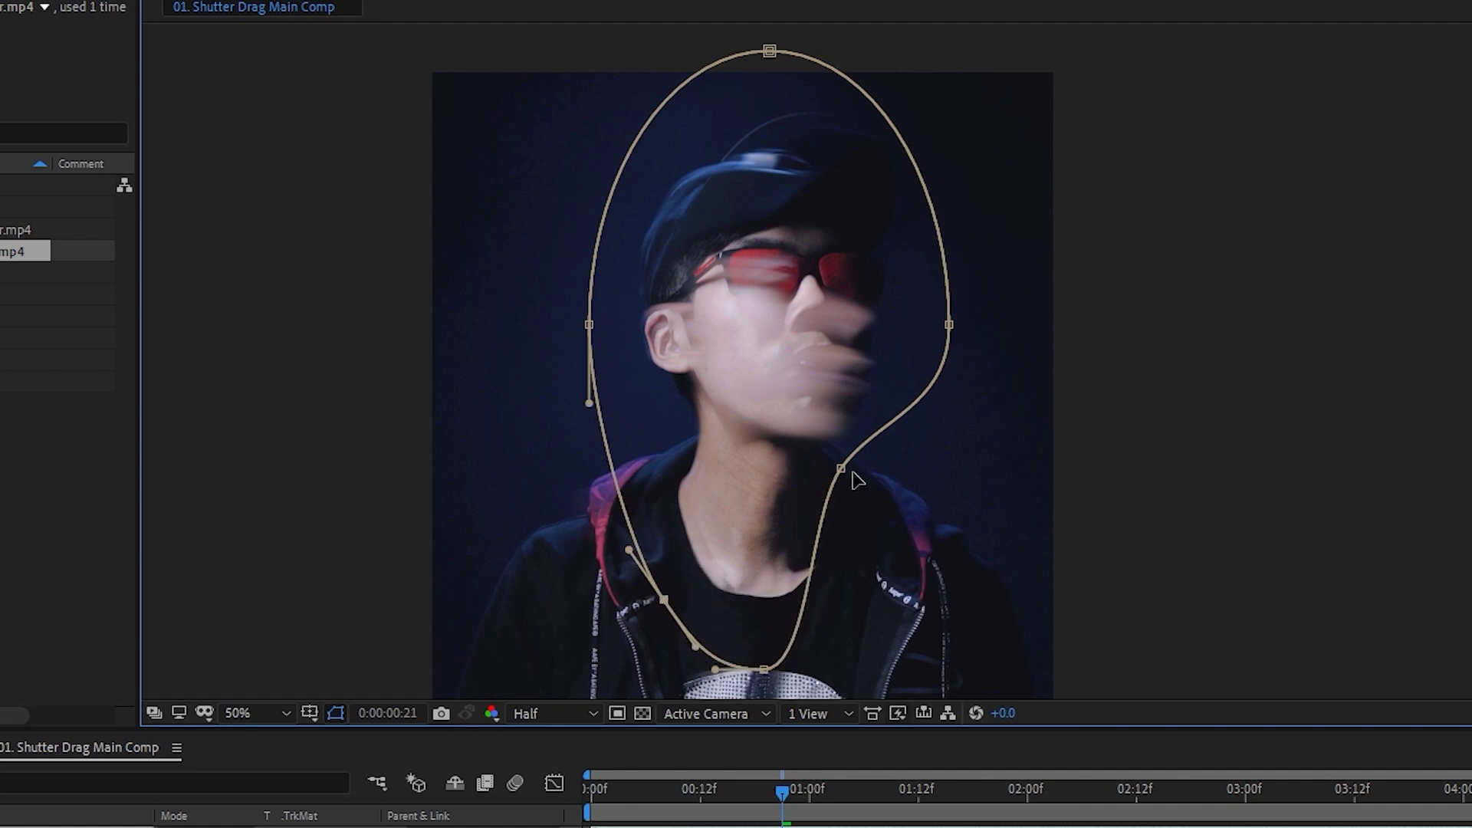
pyautogui.moveTo(843, 469); pyautogui.dragTo(868, 486)
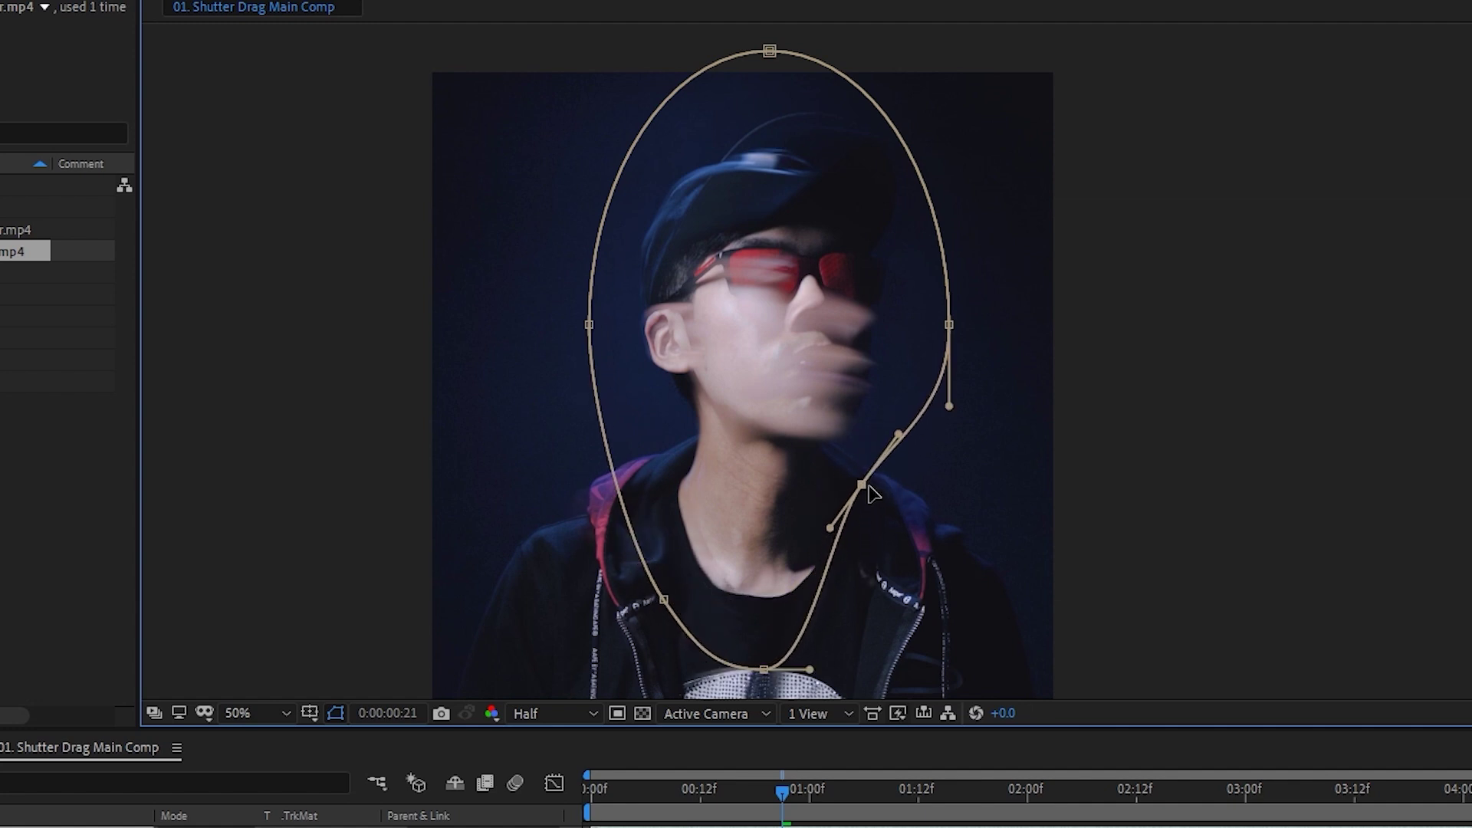
pyautogui.scroll(-2, 885, 376)
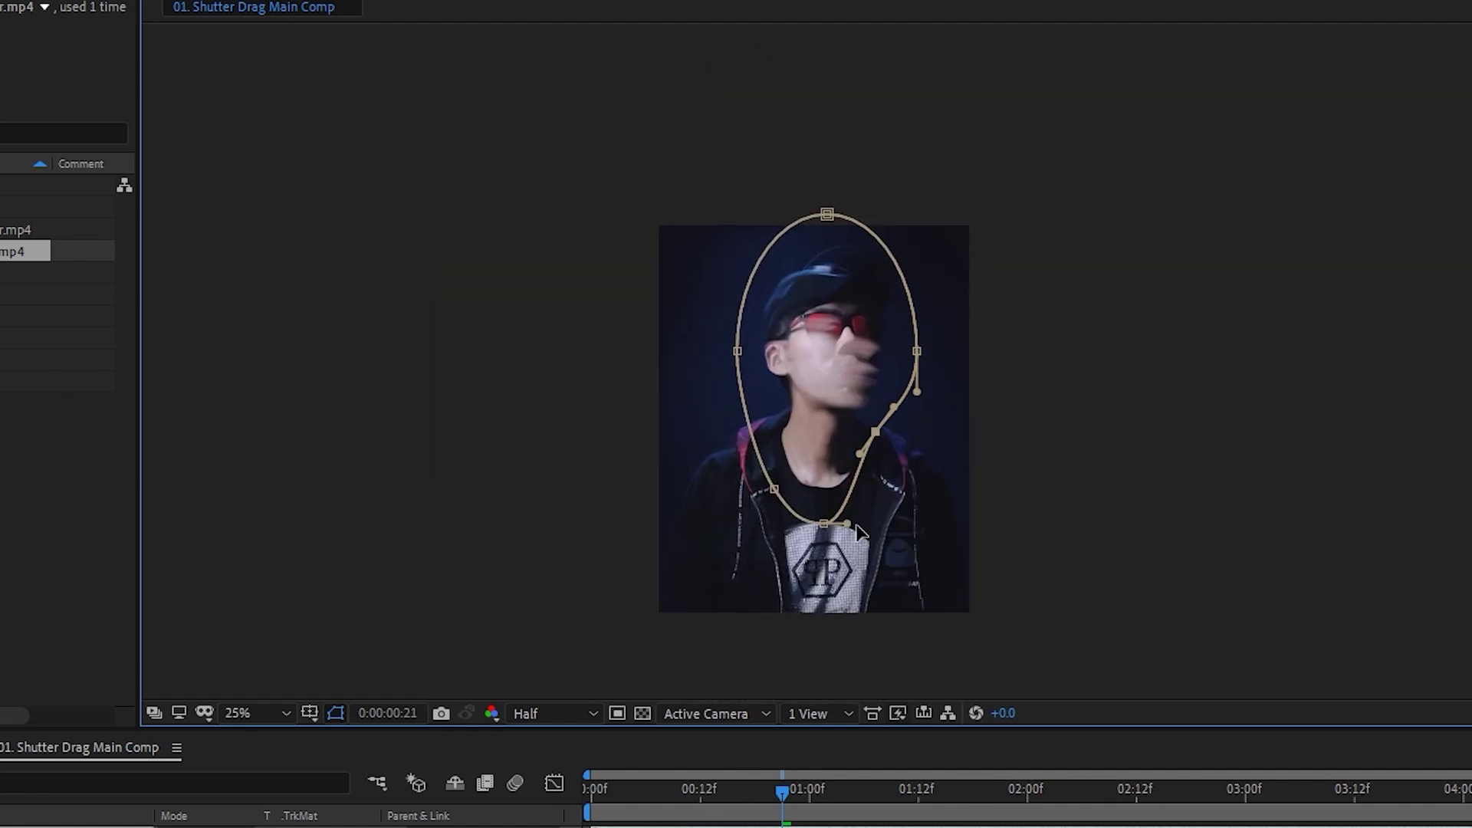
pyautogui.scroll(2, 858, 531)
pyautogui.moveTo(781, 790); pyautogui.dragTo(590, 789)
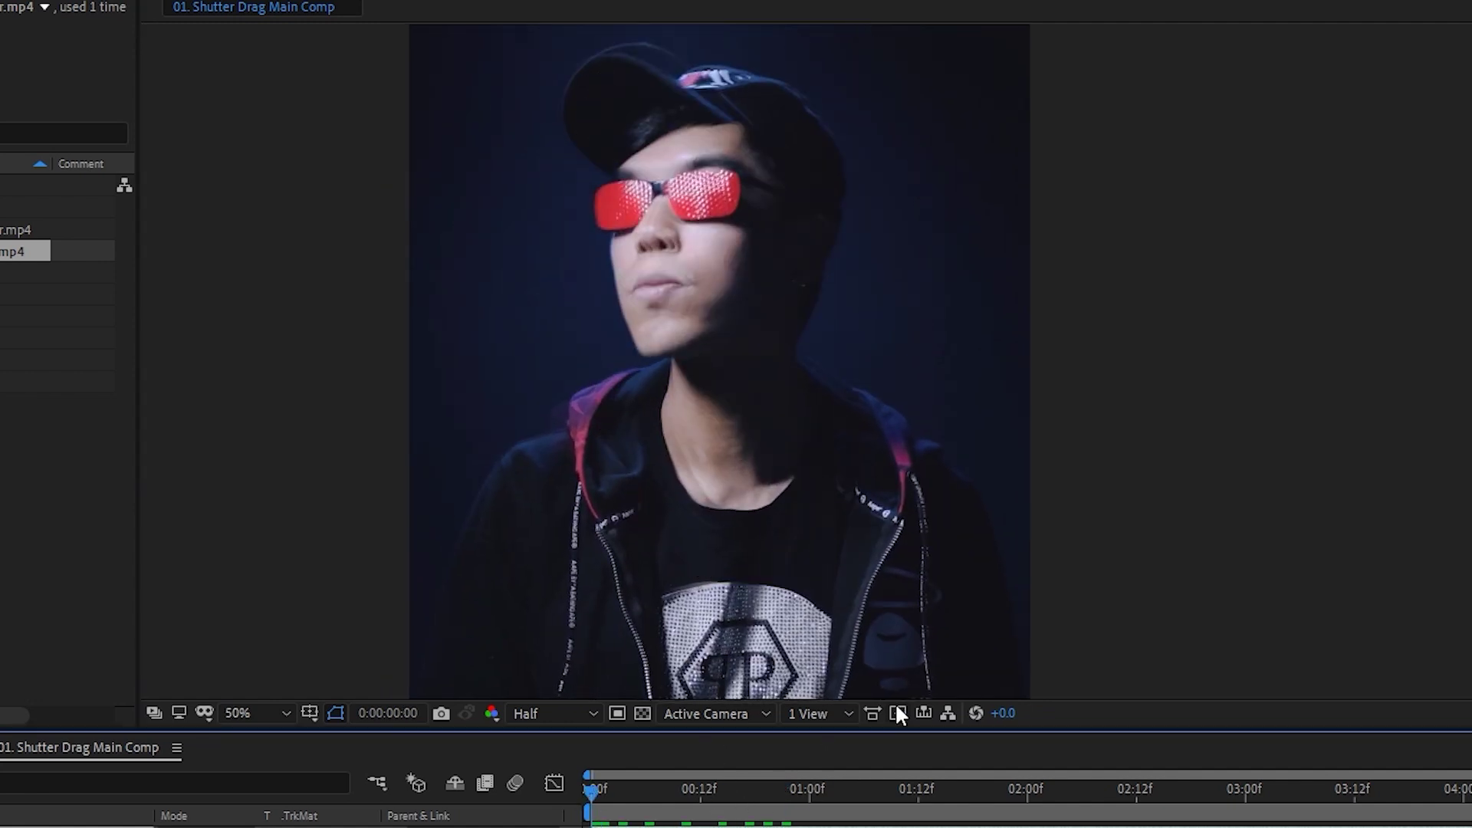
pyautogui.press('space')
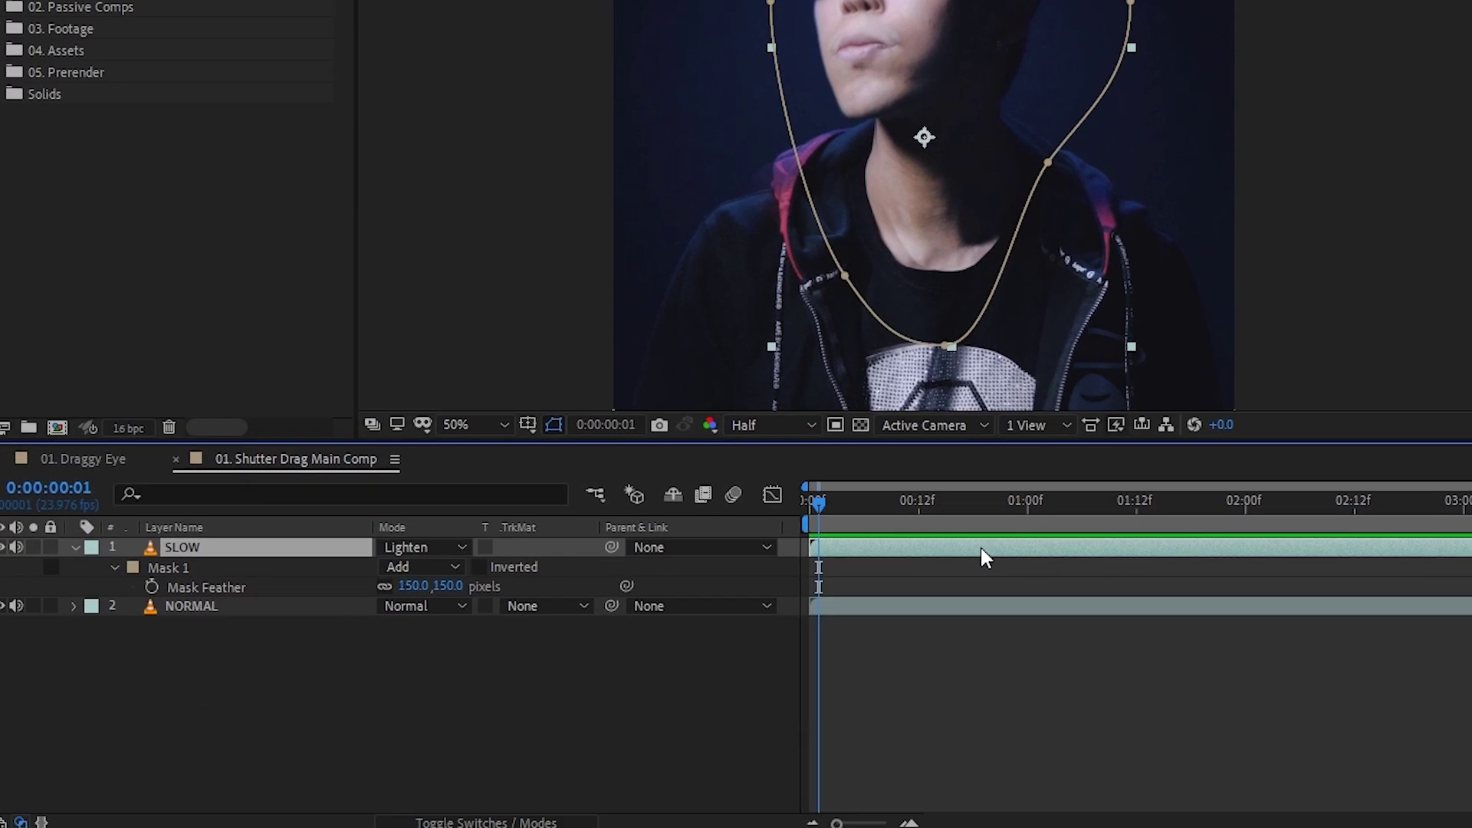
# - Search the effects for 'echo' and apply Echo to the SLOW layer
pyautogui.hotkey('ctrl', 'space')
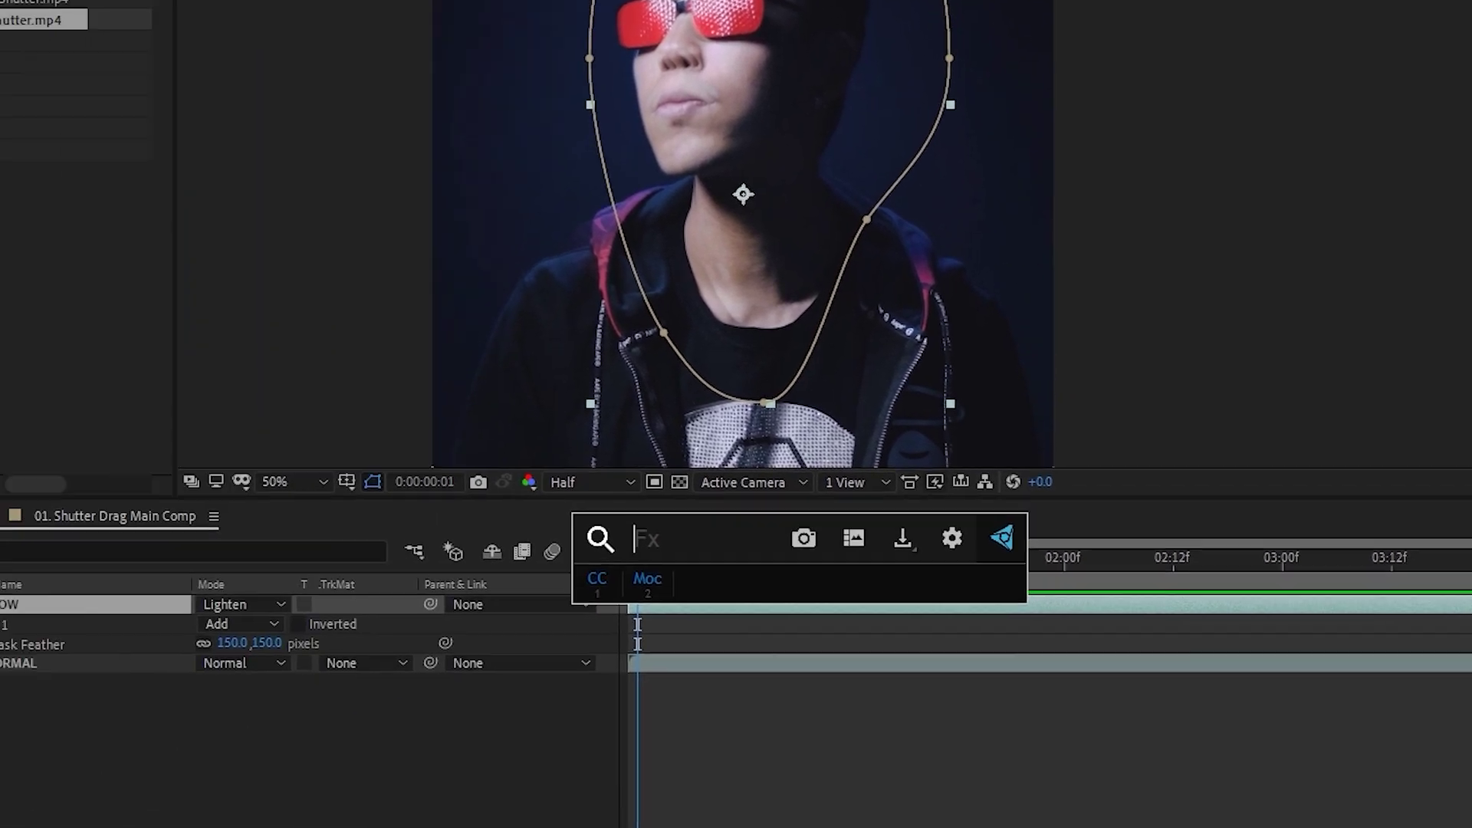
pyautogui.write('echo')
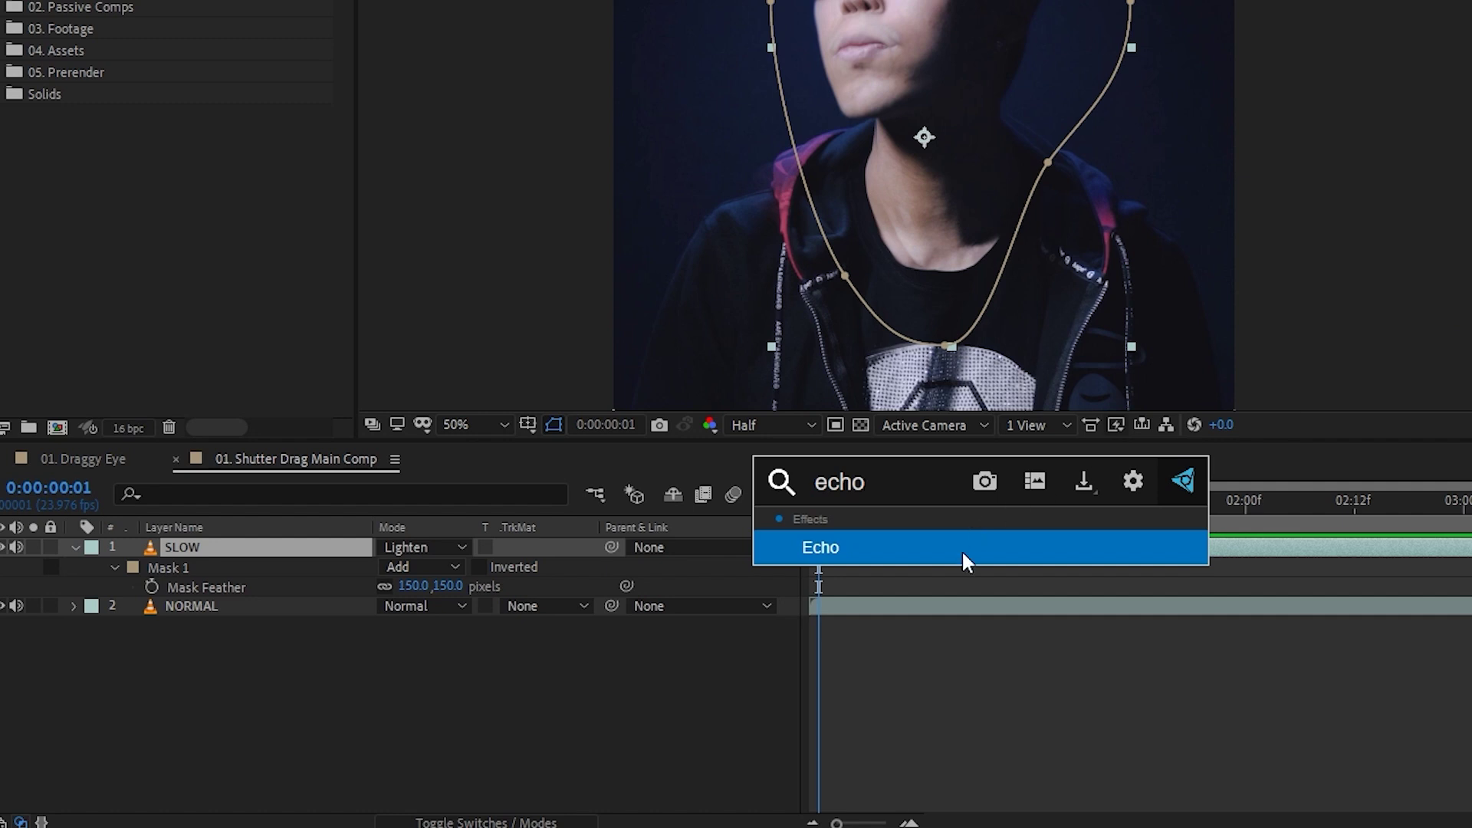
pyautogui.click(961, 549)
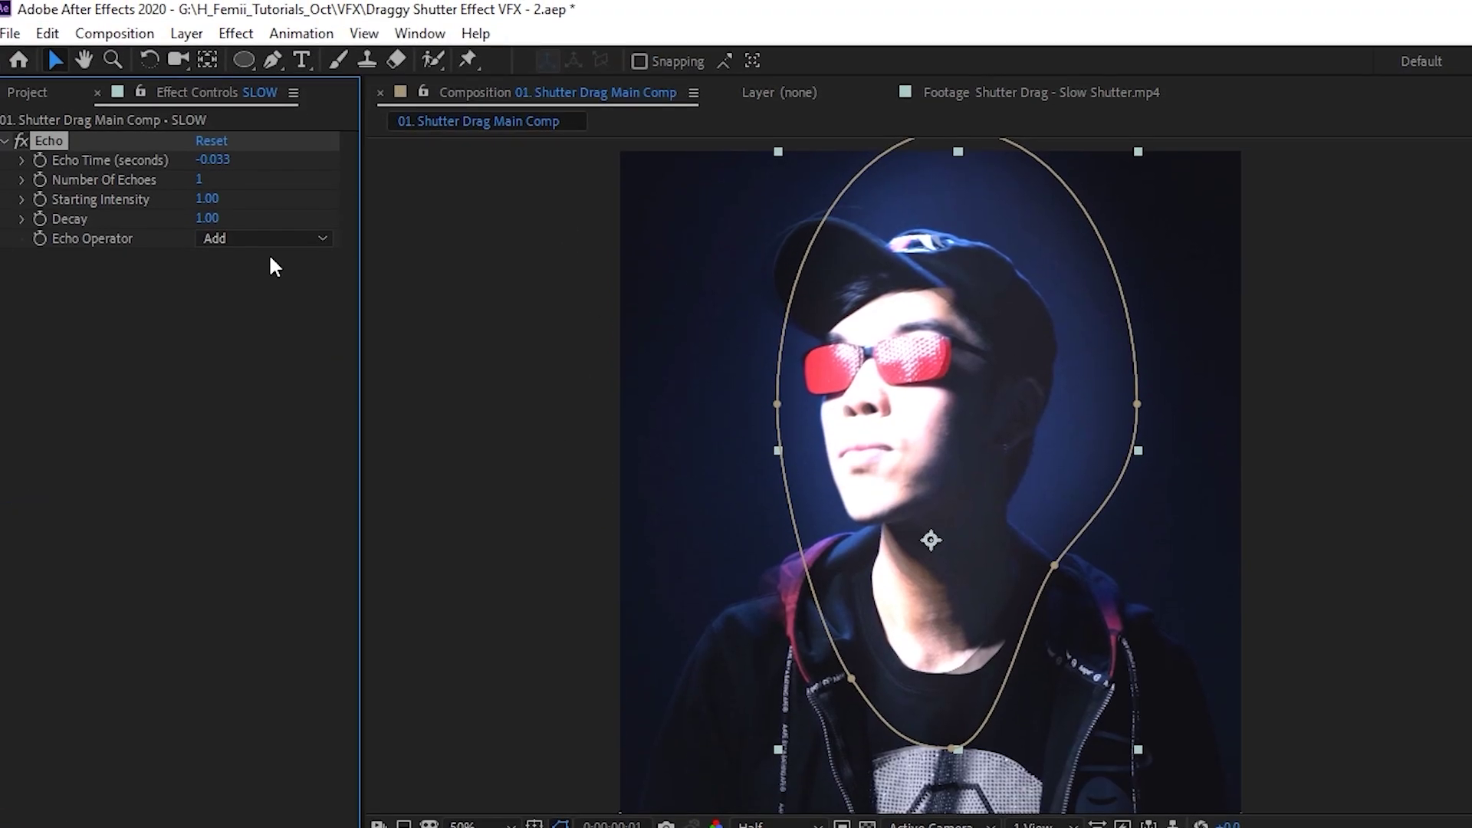
# - Set the Echo Operator to Maximum and return to the first frame
pyautogui.click(266, 244)
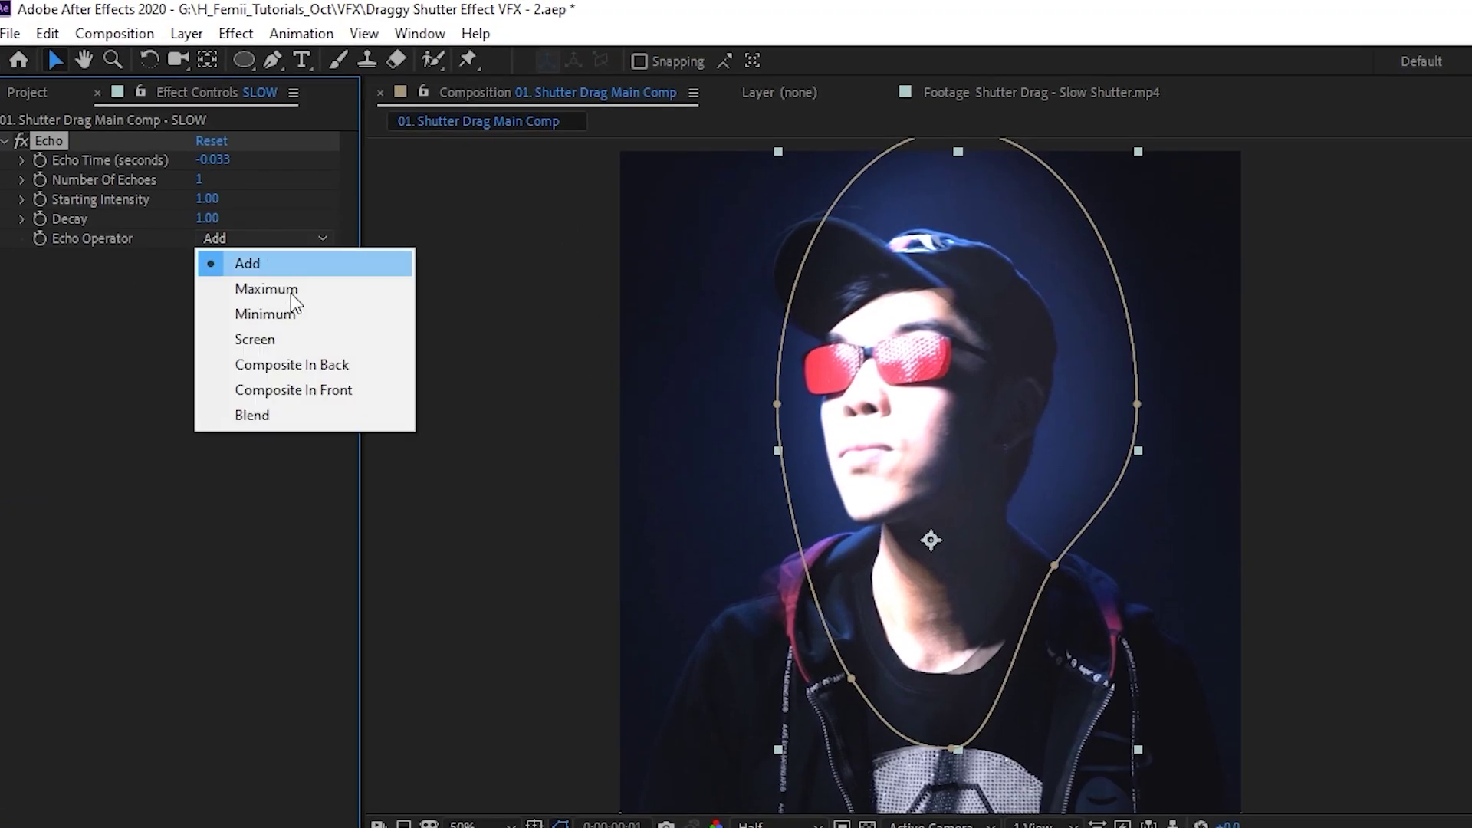
pyautogui.click(296, 297)
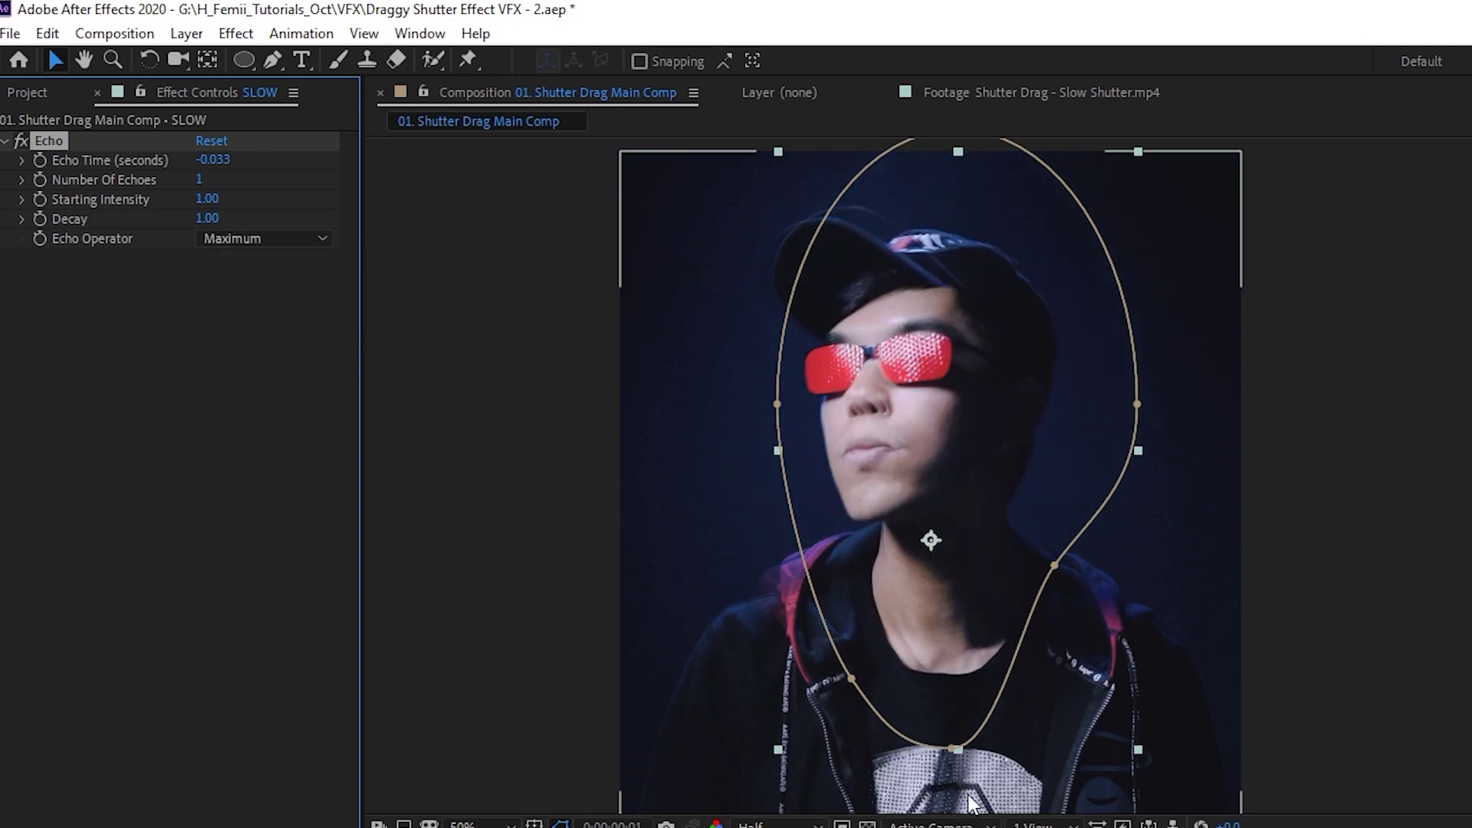
pyautogui.press('pageup')
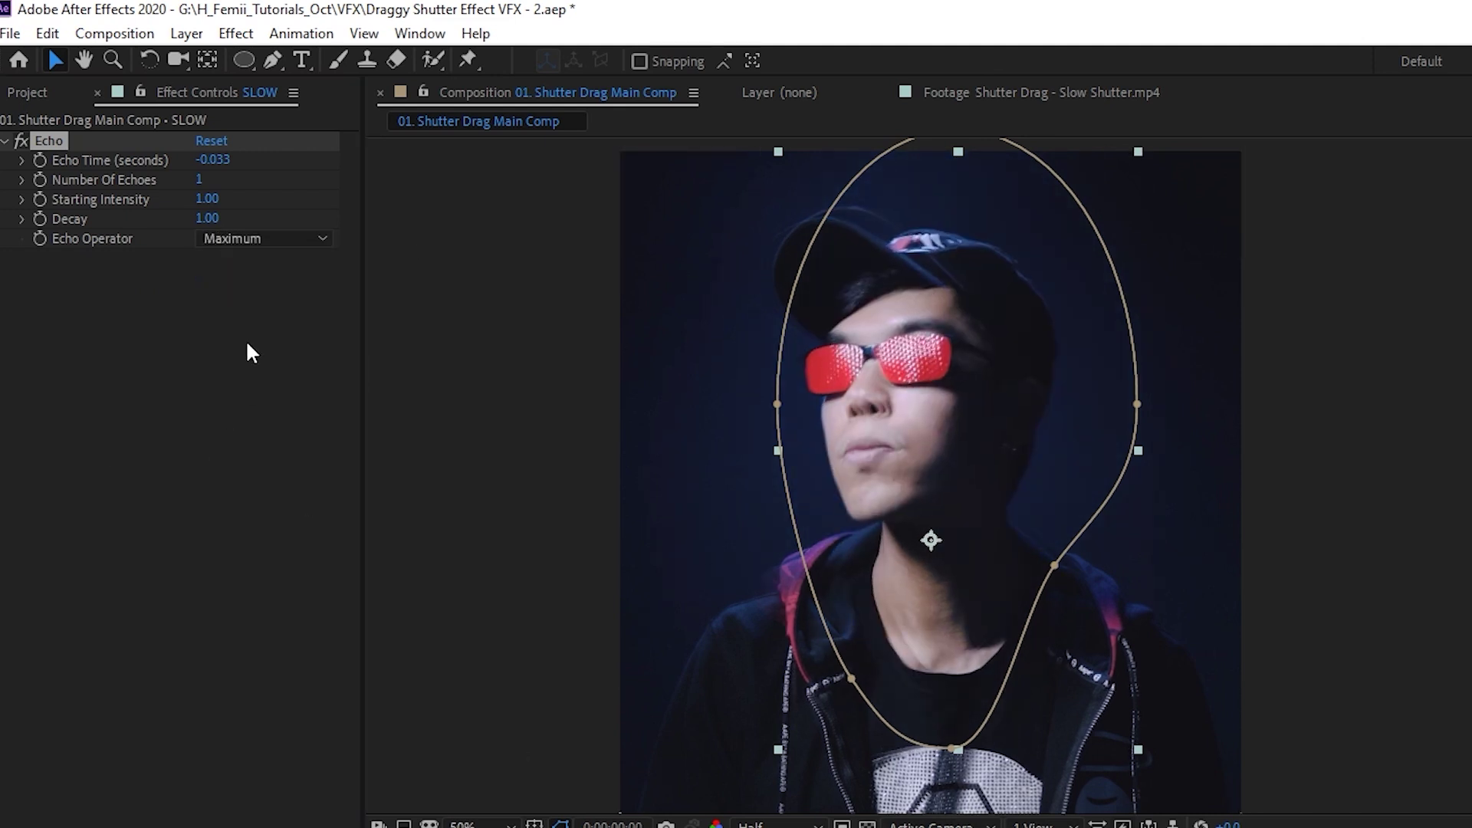
pyautogui.click(260, 238)
pyautogui.click(113, 313)
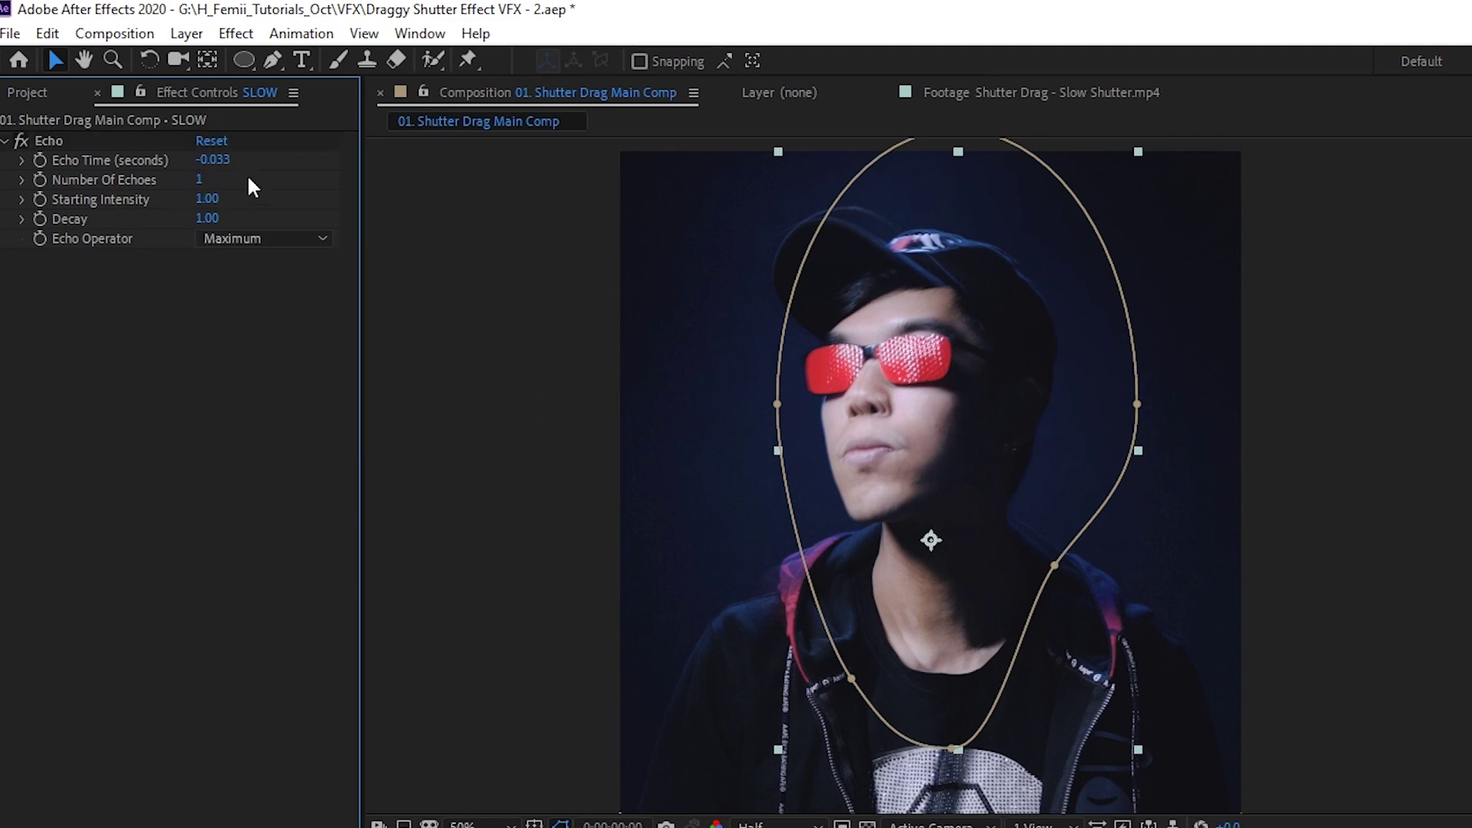
# - Set Number Of Echoes to 10 and preview the trails
pyautogui.click(205, 181)
pyautogui.write('10')
pyautogui.press('Return')
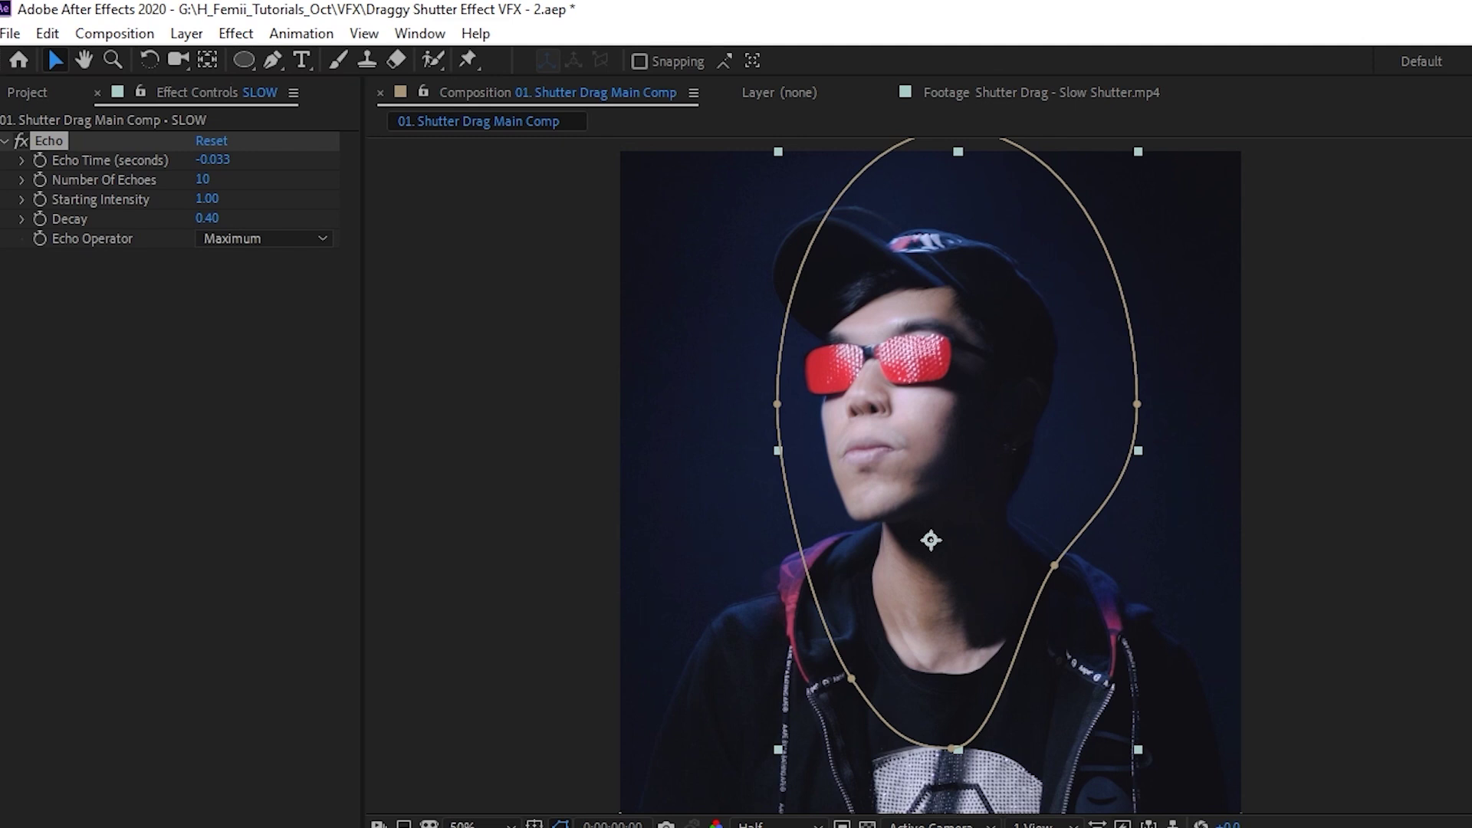
pyautogui.press('space')
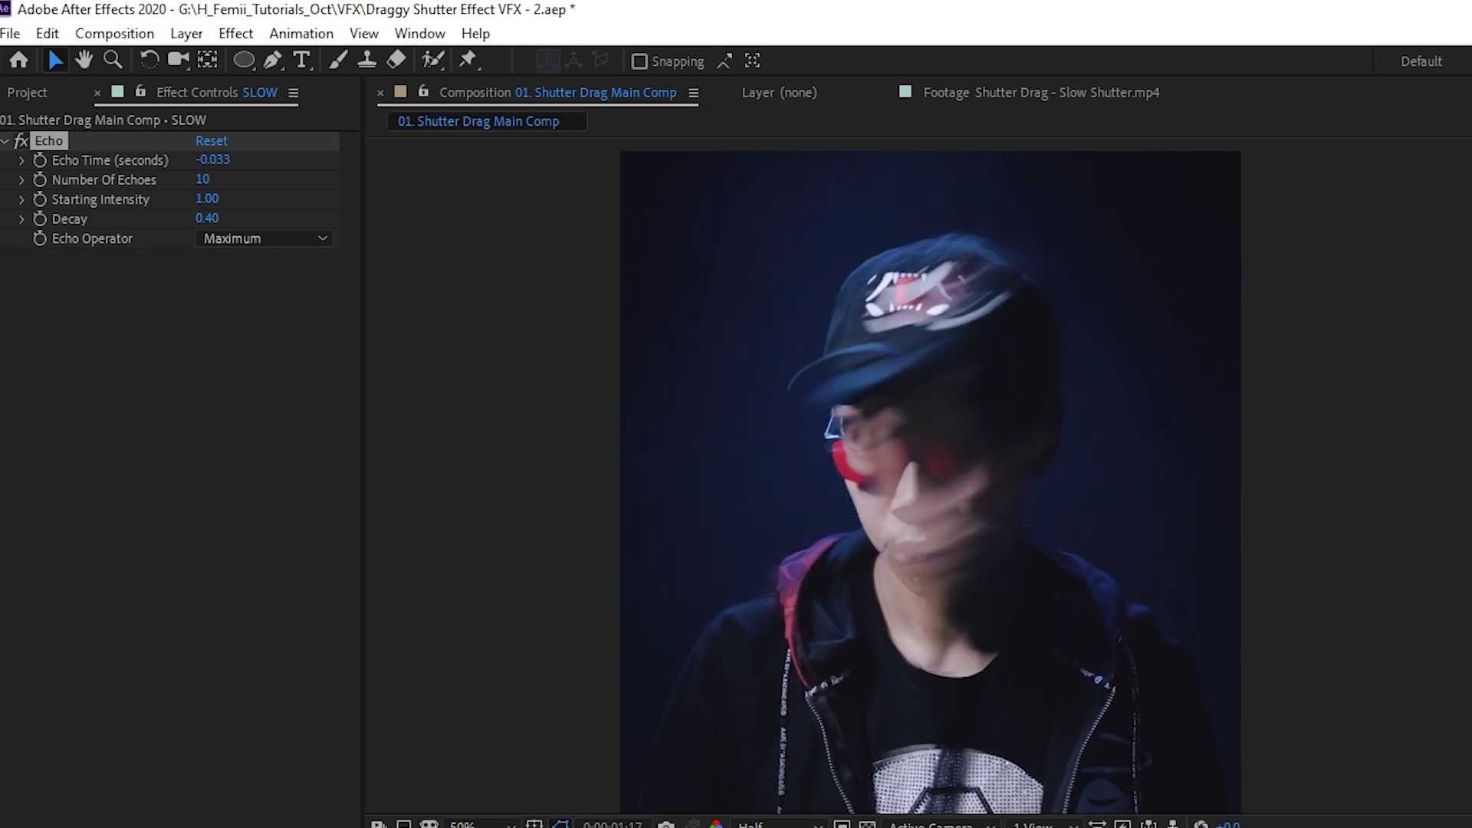
pyautogui.press('space')
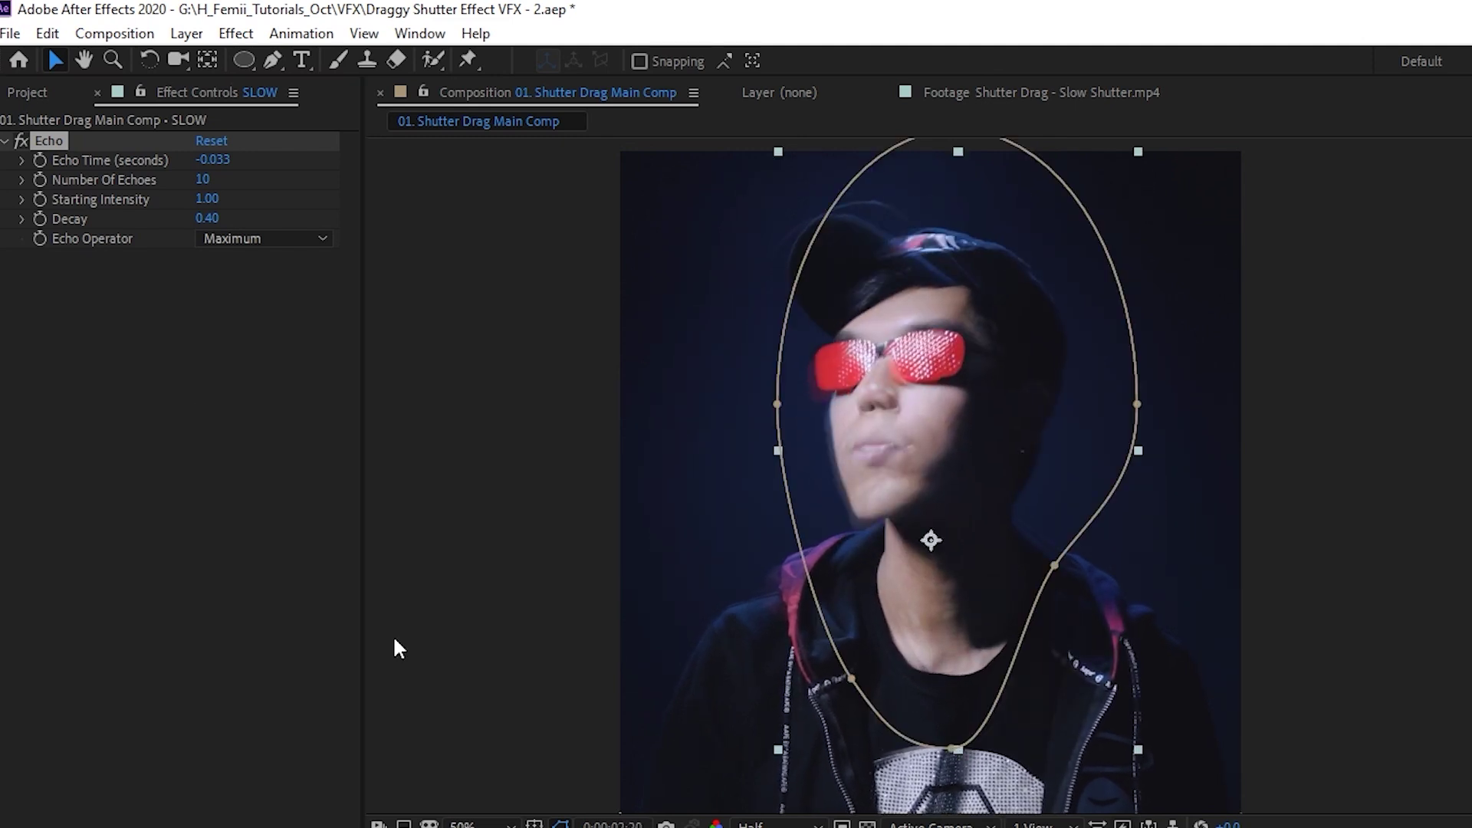
# - Set Echo Time to -0.050 seconds and preview again
pyautogui.click(219, 160)
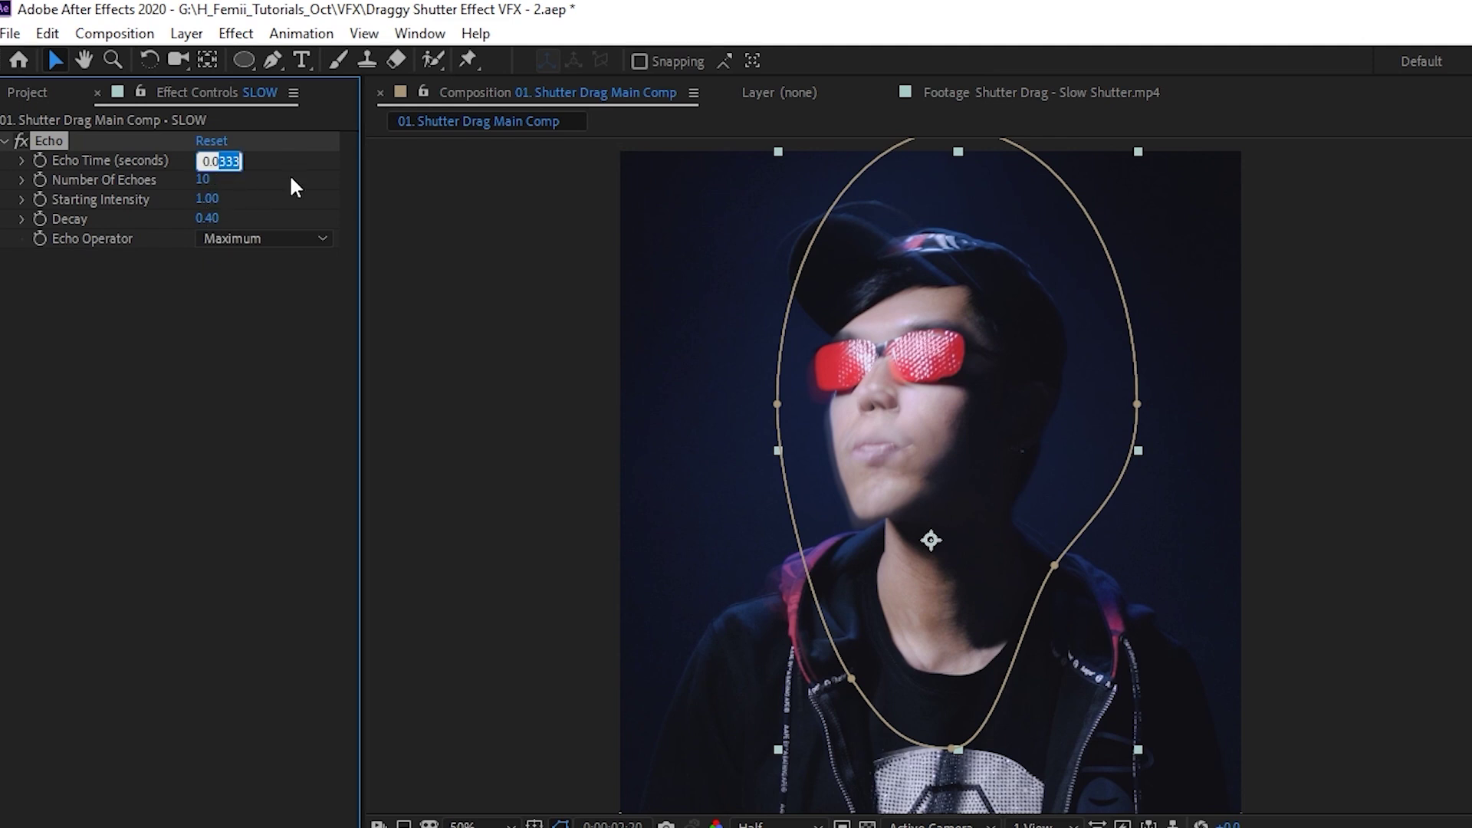
pyautogui.write('-0.05')
pyautogui.press('Return')
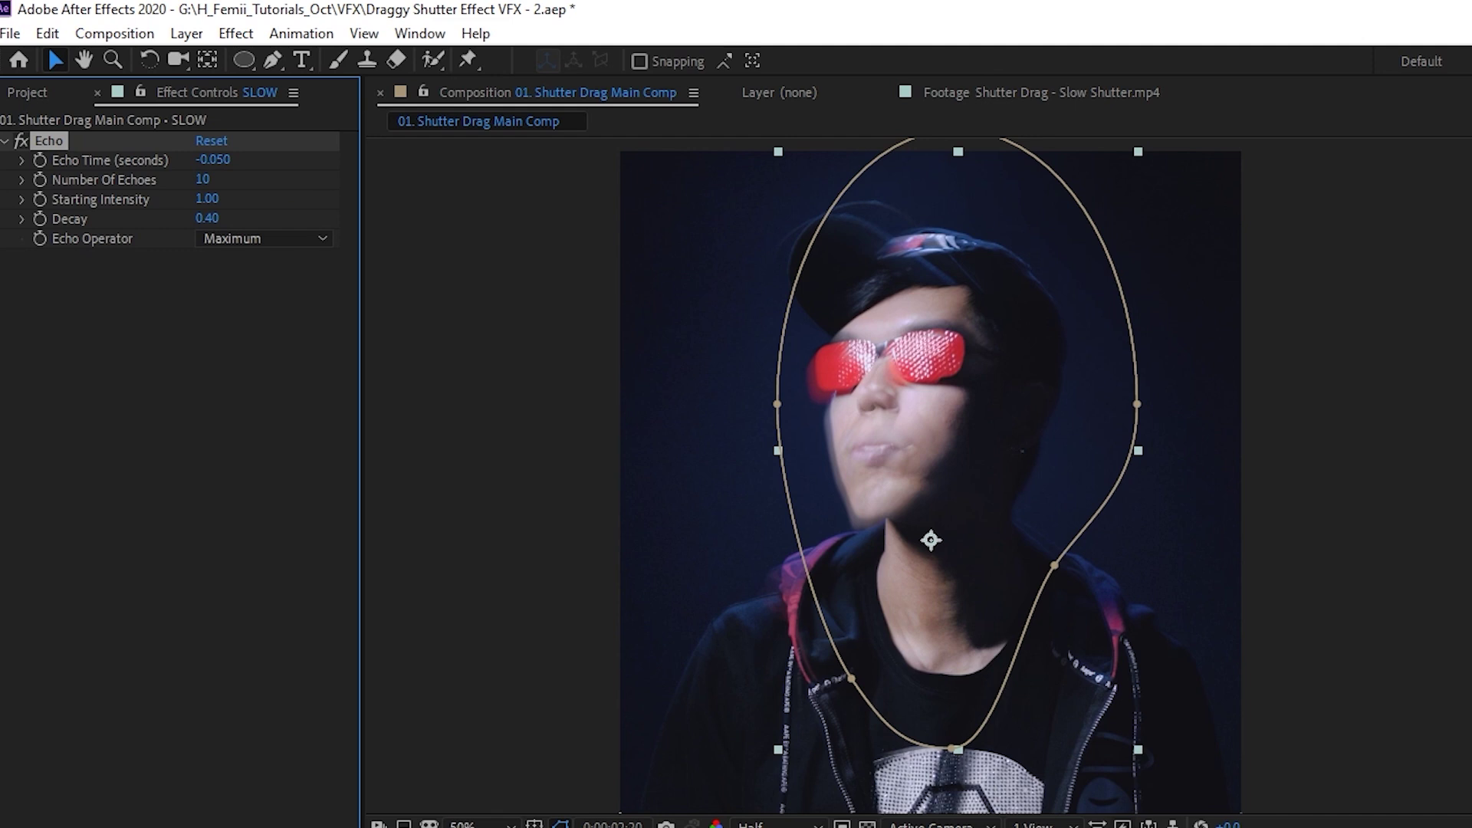
pyautogui.press('space')
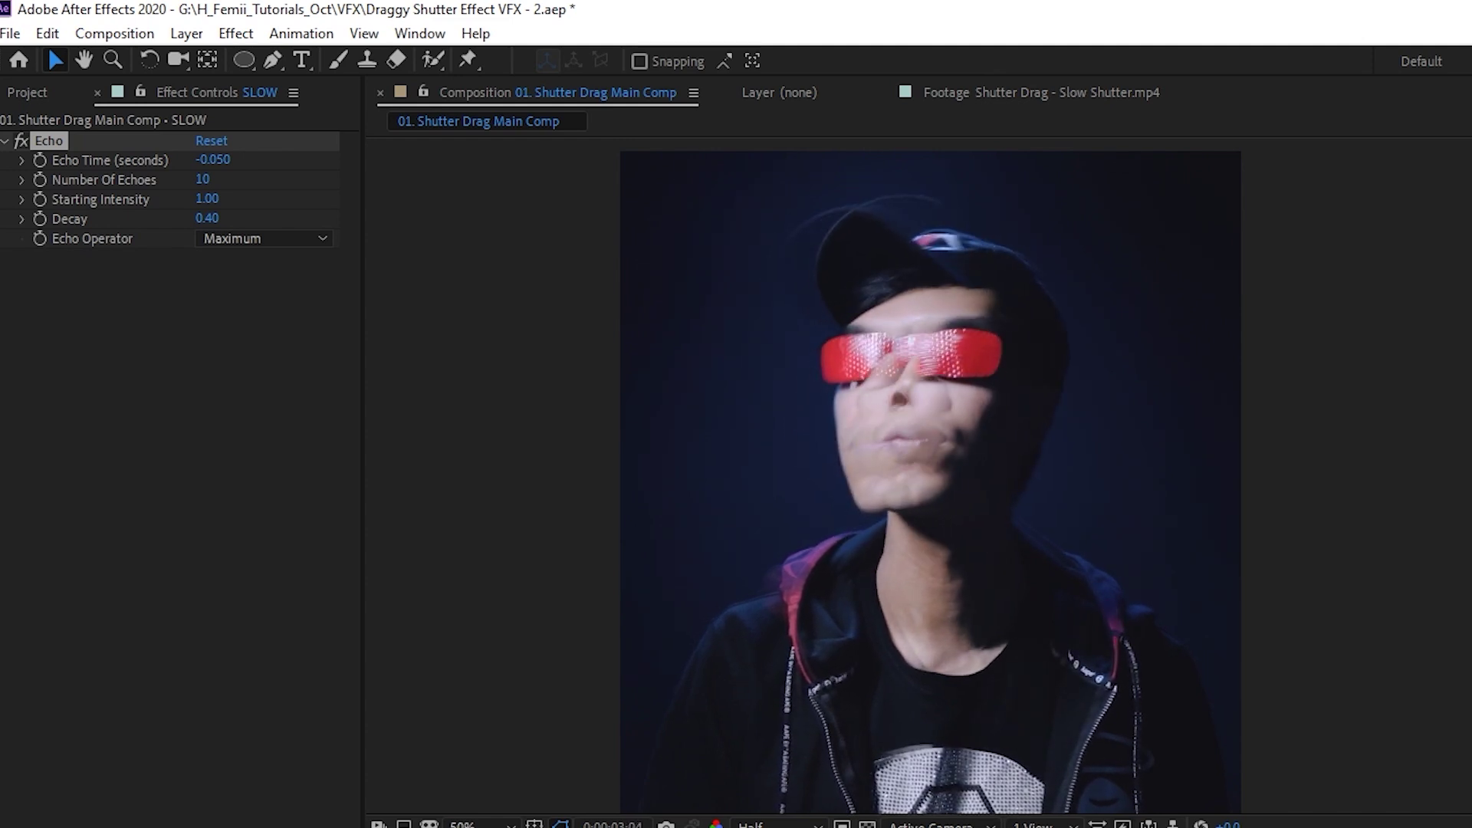
pyautogui.press('space')
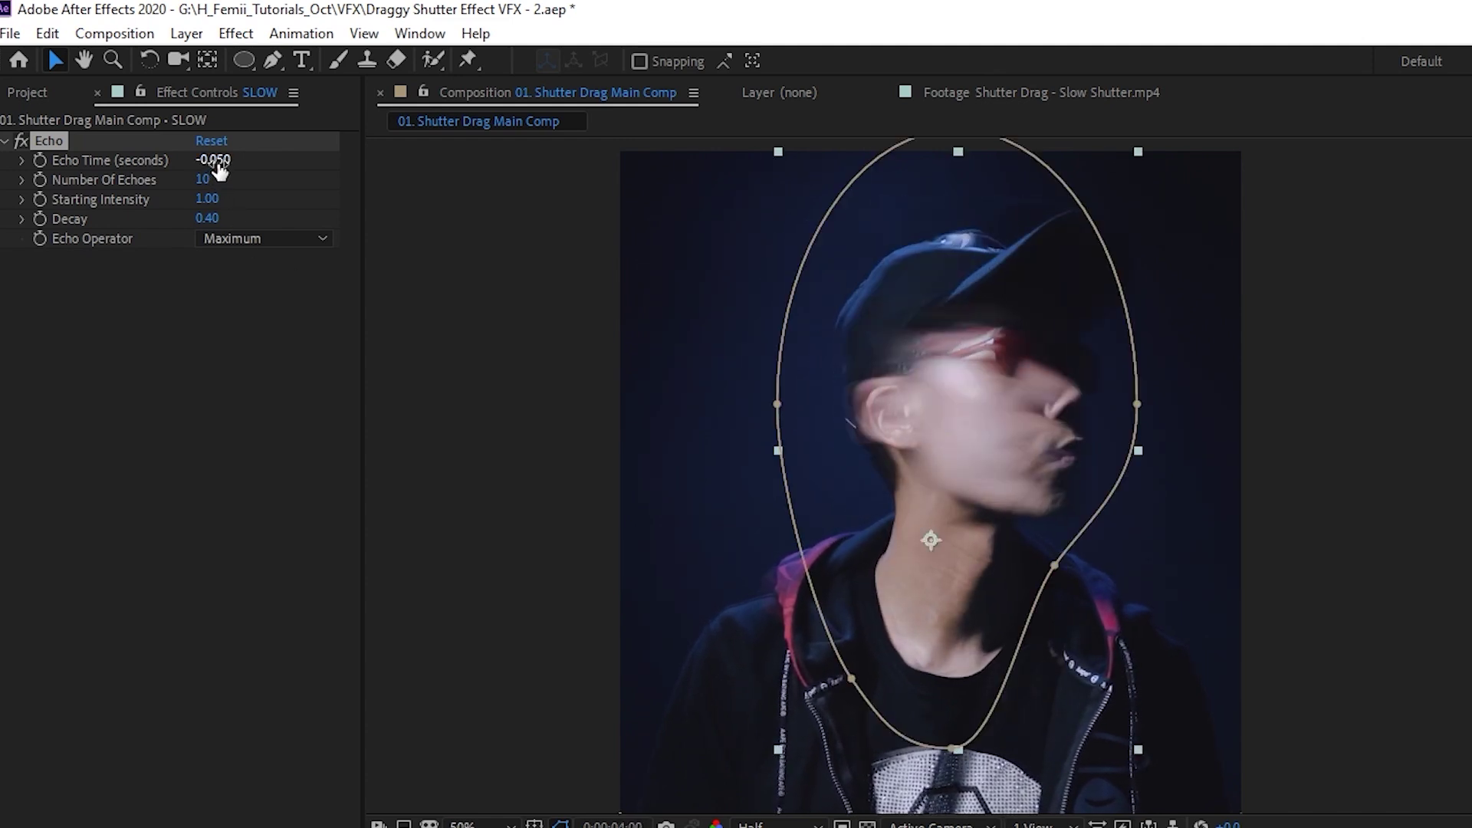
pyautogui.moveTo(219, 170); pyautogui.dragTo(235, 167)
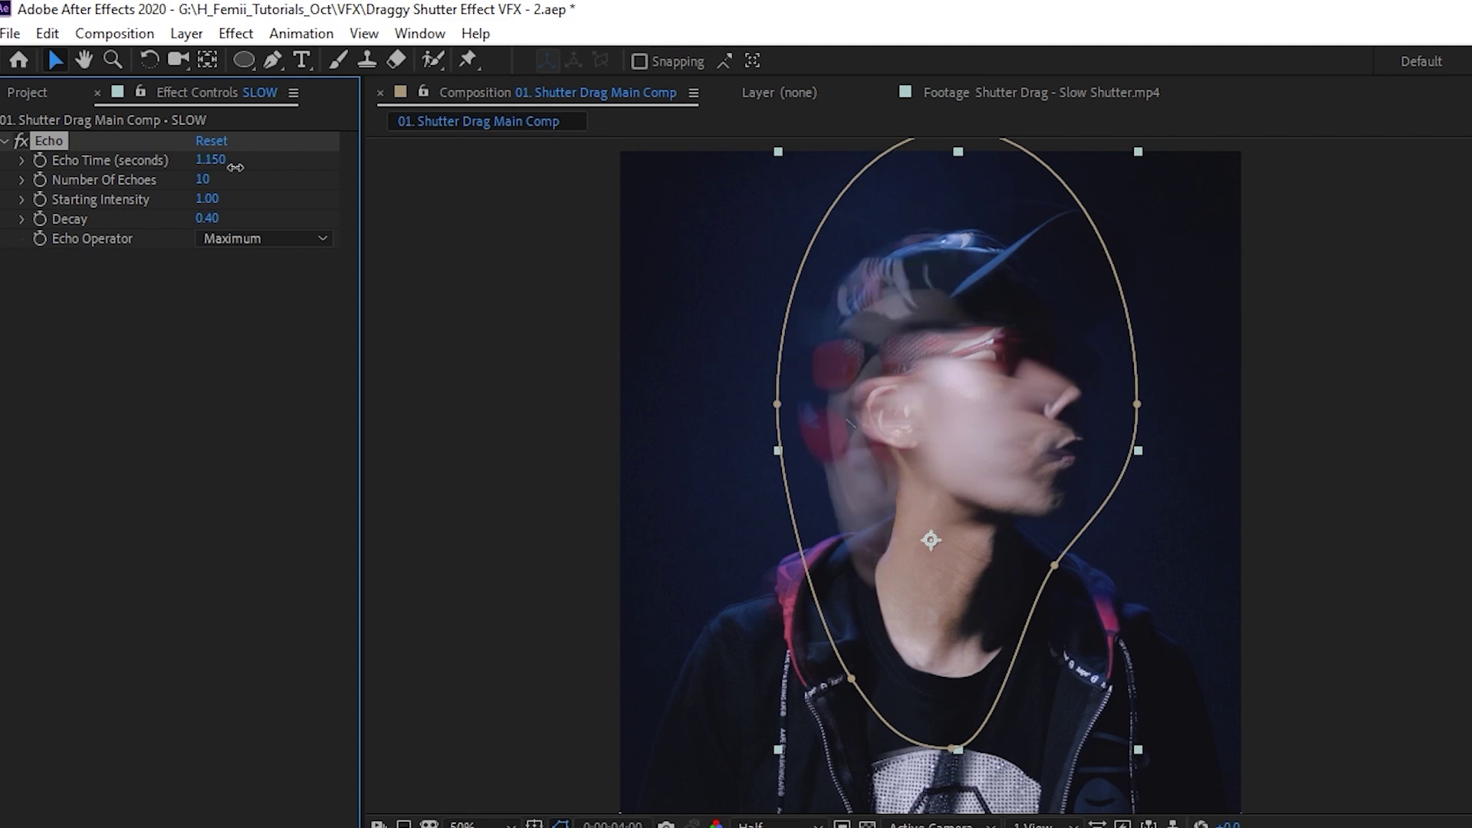
pyautogui.press('space')
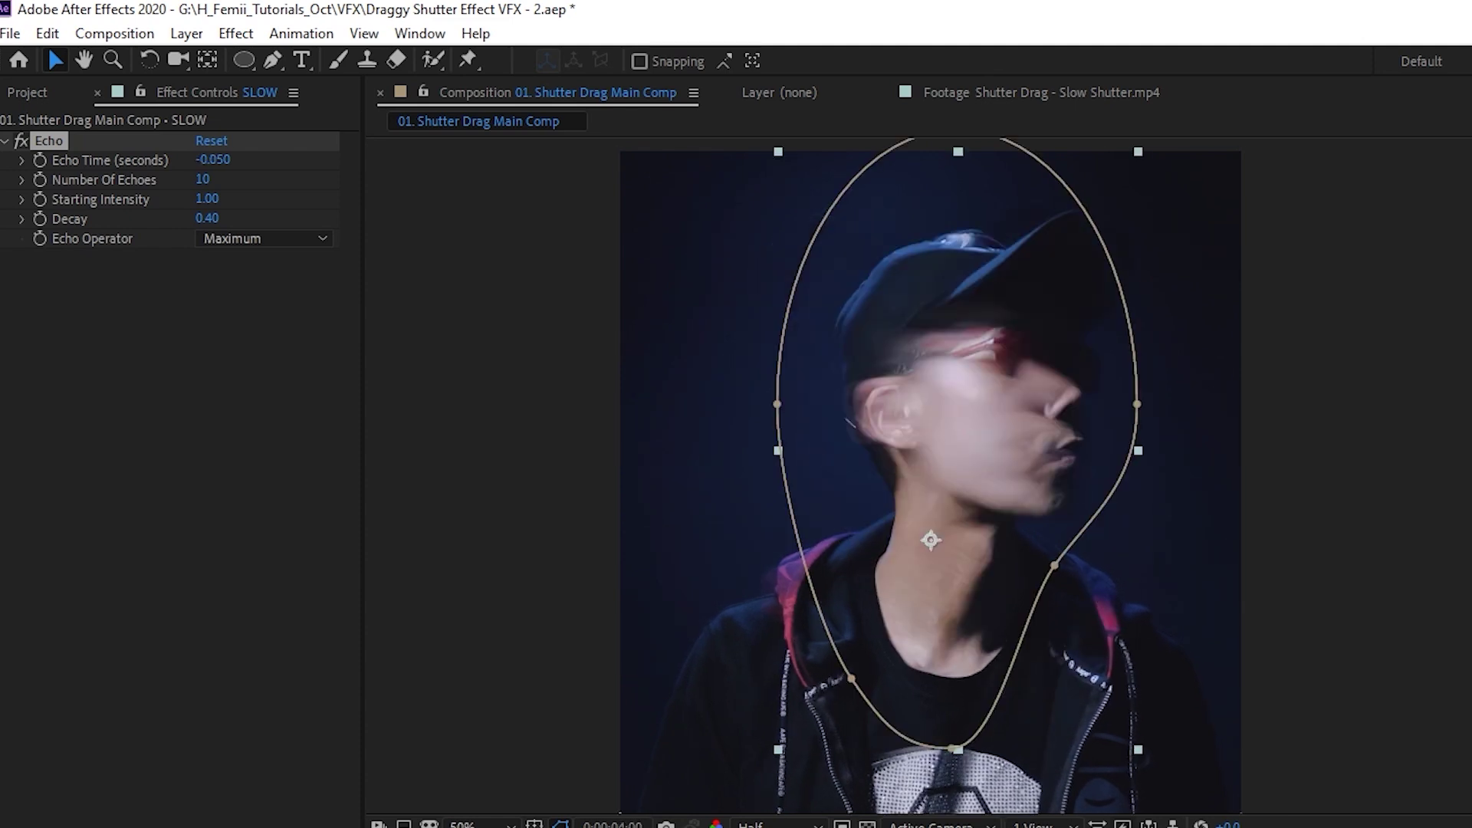
pyautogui.hotkey('ctrl', 'shift', 'a')
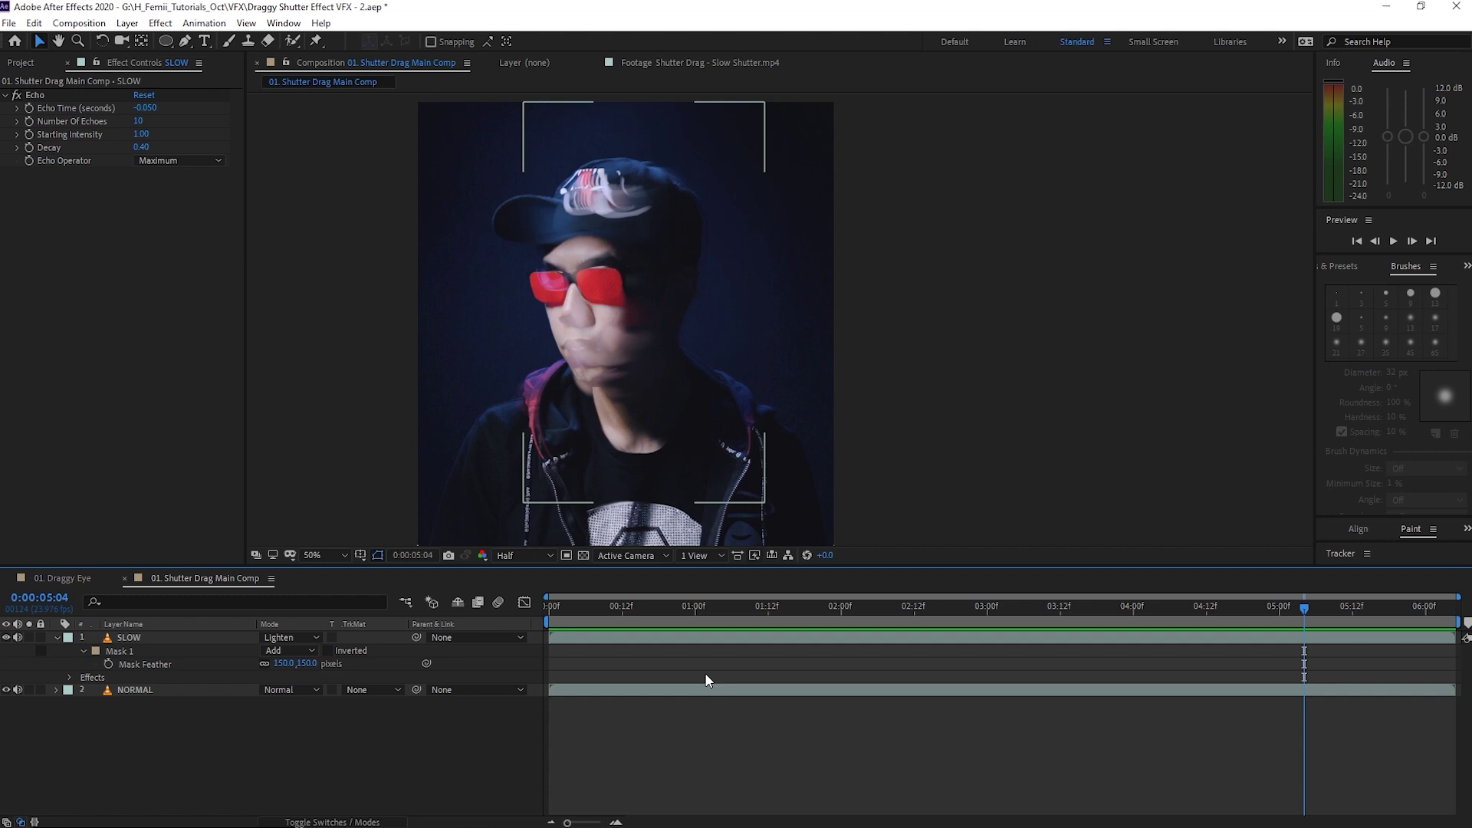
pyautogui.scroll(2, 639, 310)
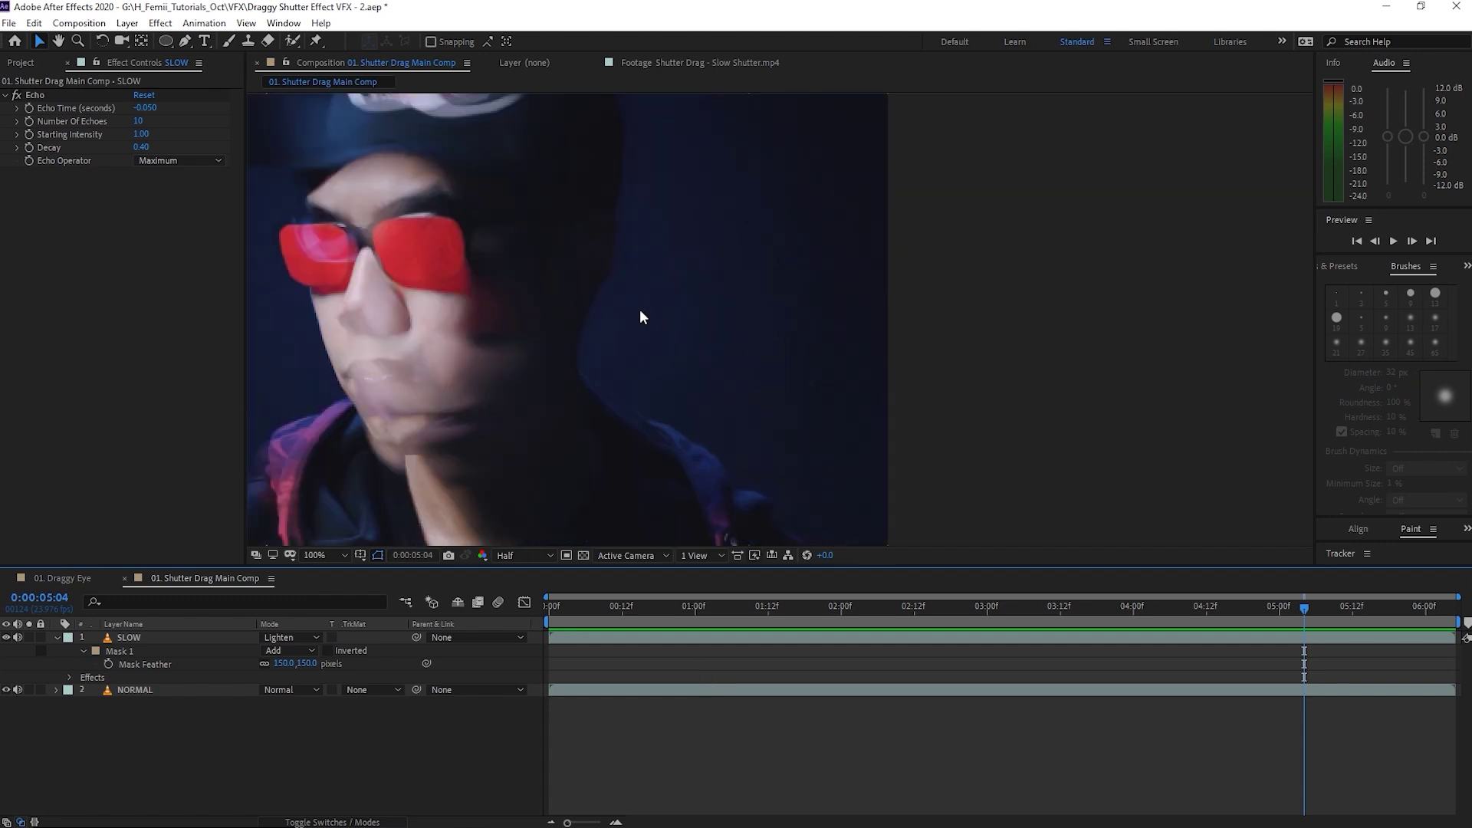
pyautogui.scroll(-2, 672, 283)
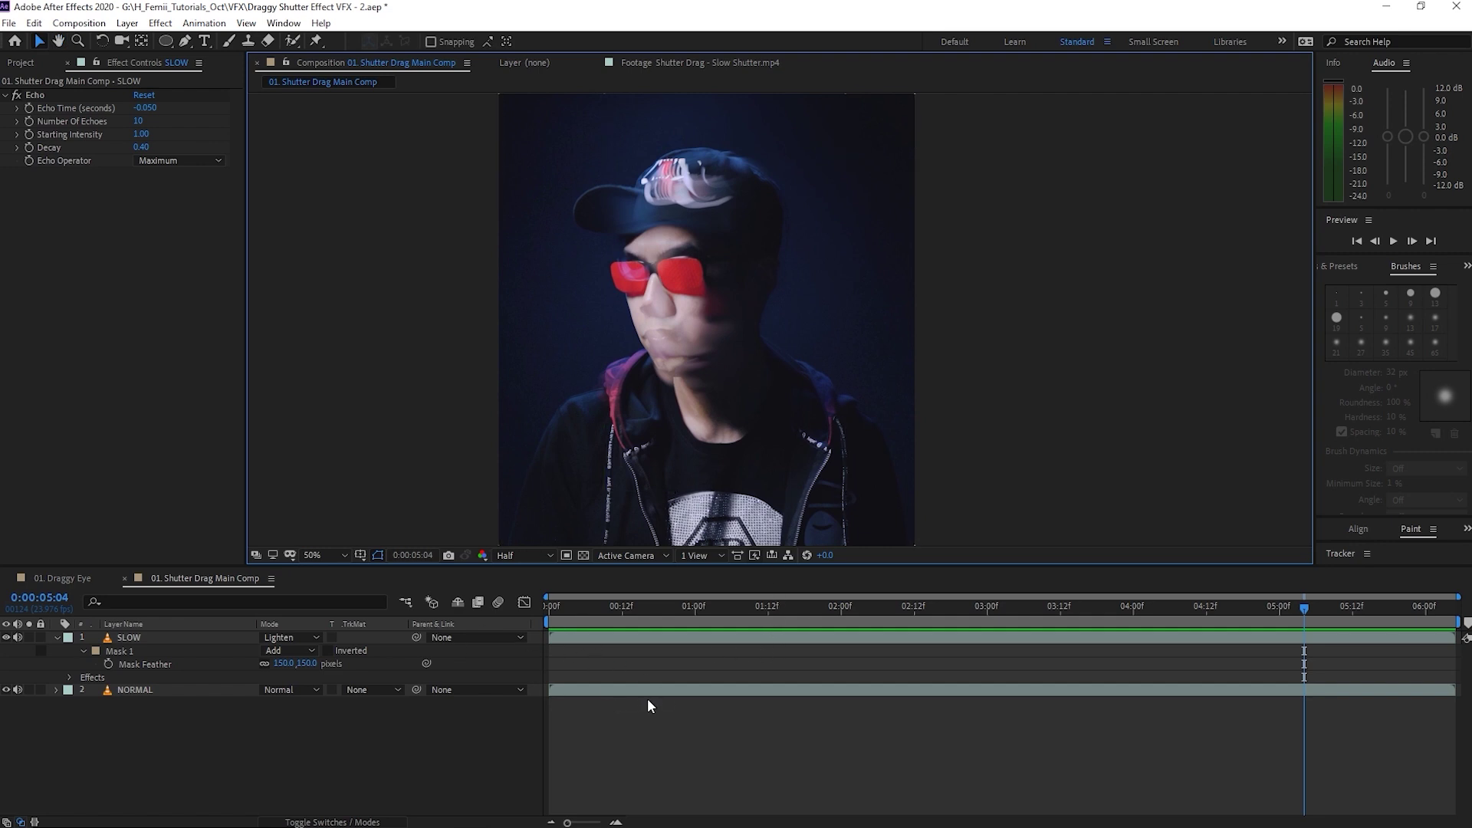
pyautogui.click(678, 670)
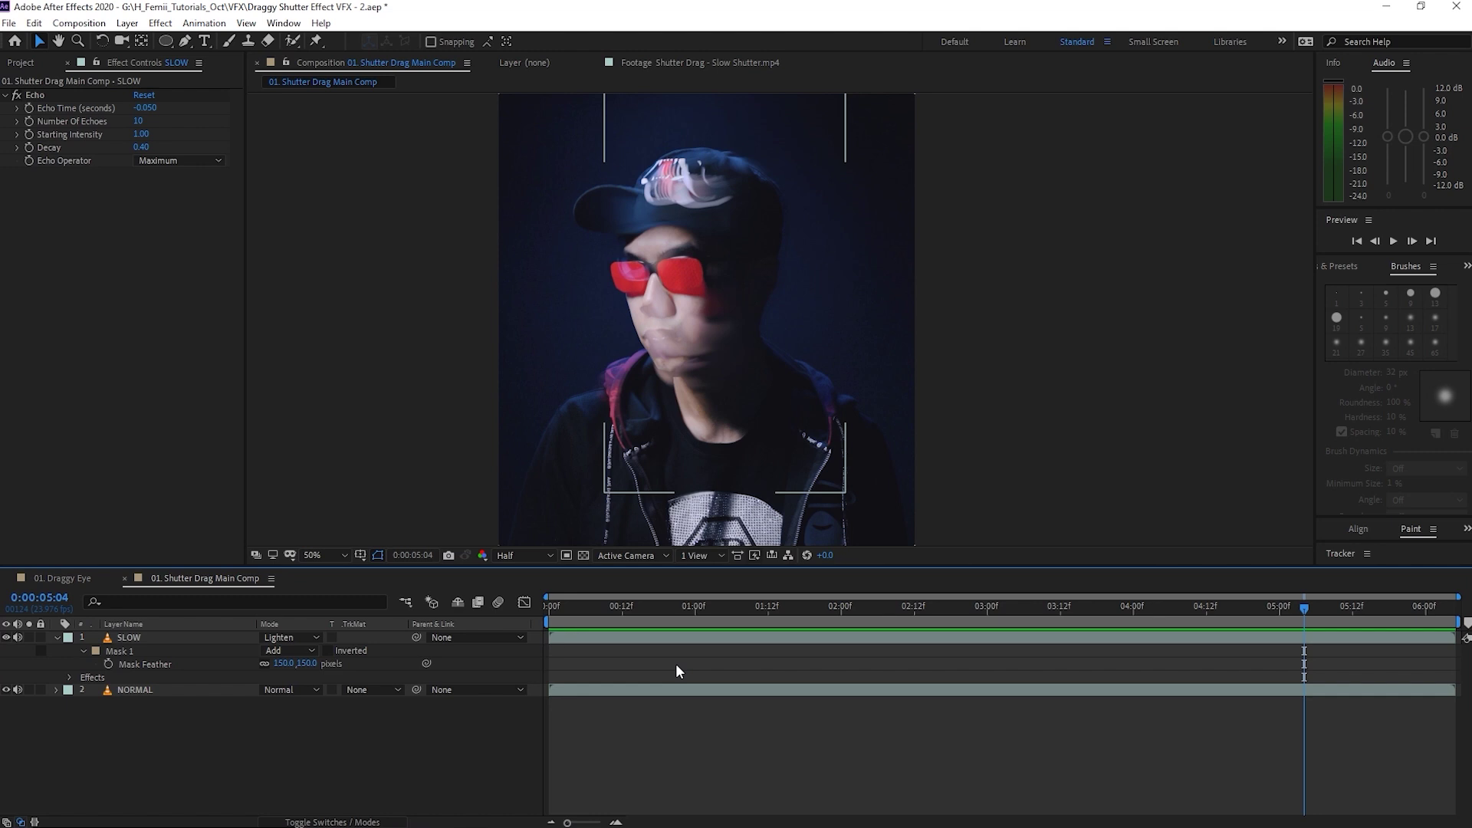